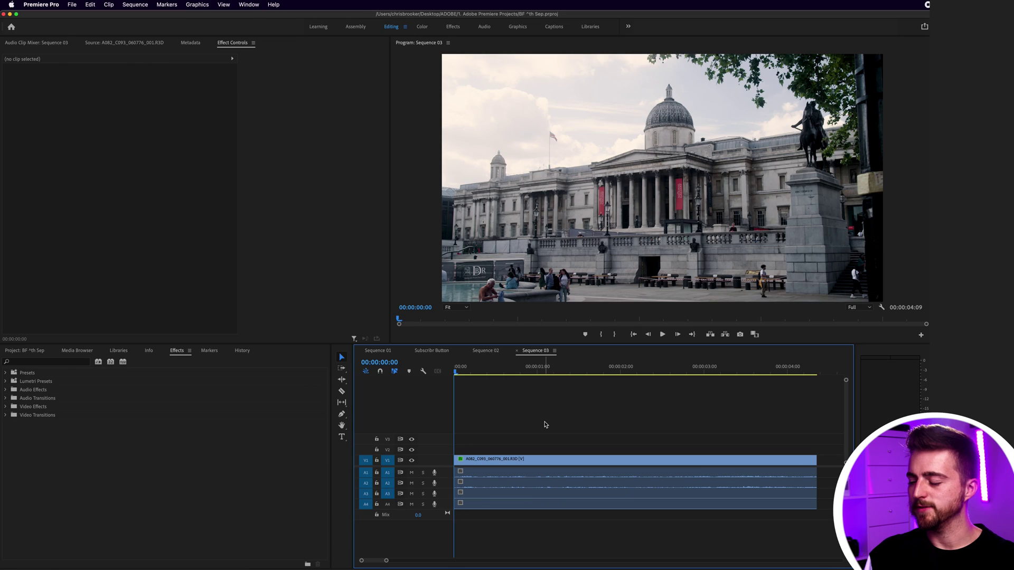
Play back the building footage in Sequence 03 from near its beginning to review the sky
key(space)
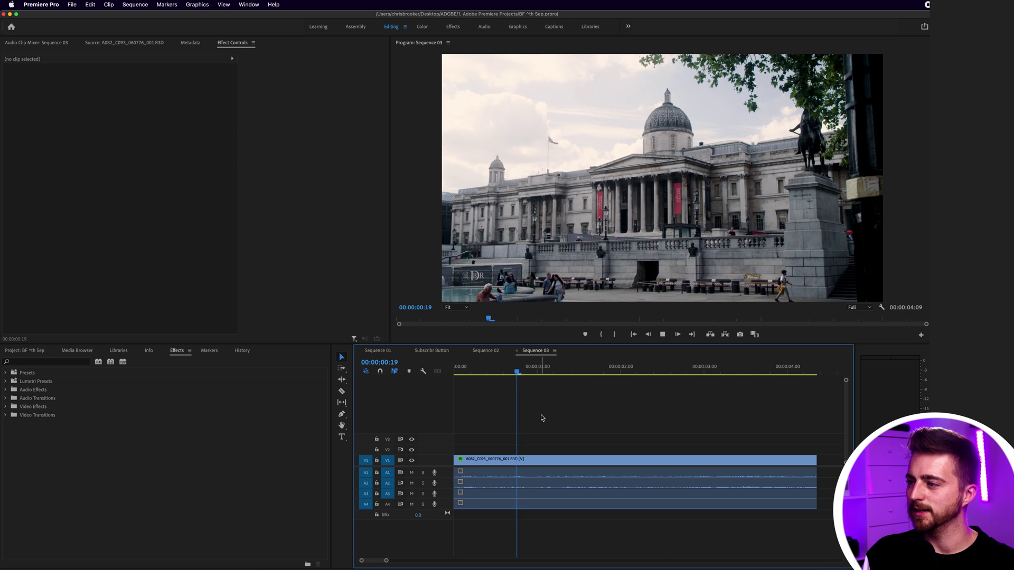
key(space)
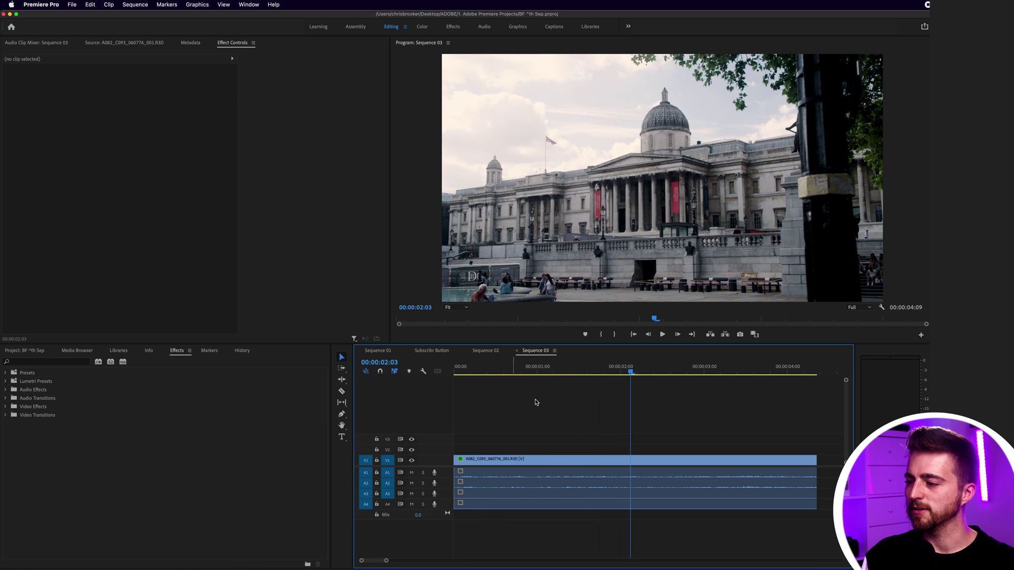
drag(570, 364, 479, 364)
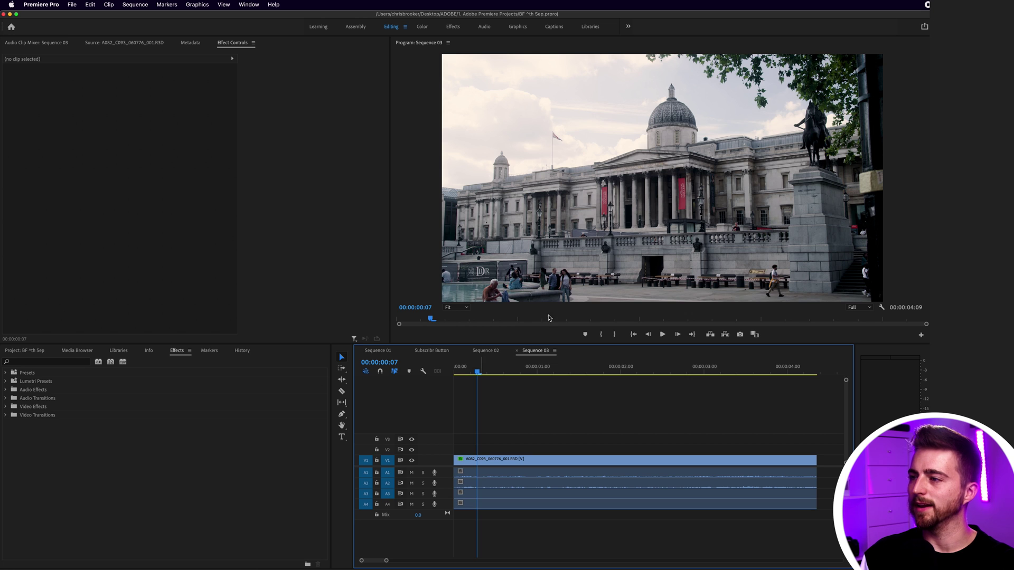
key(space)
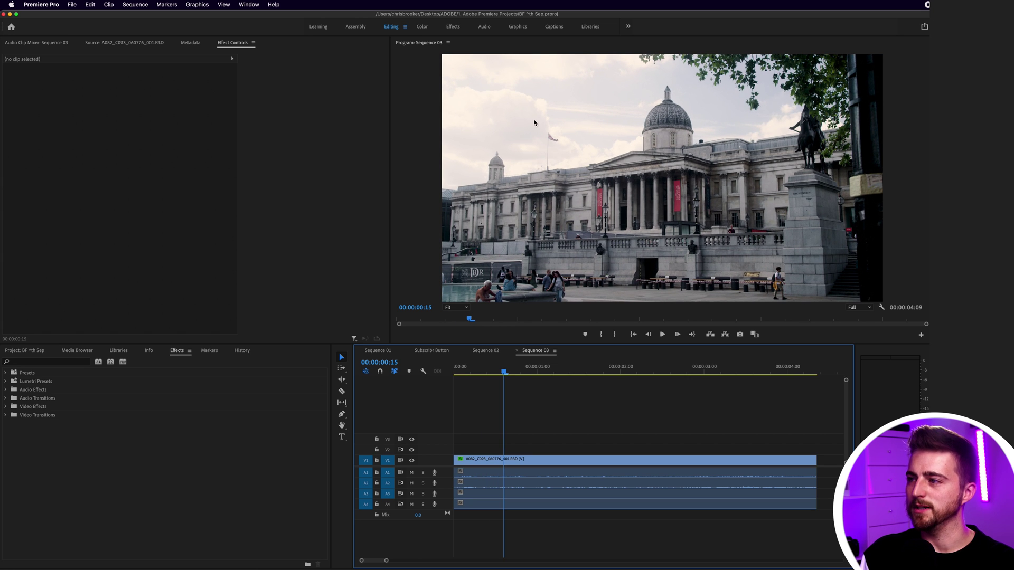
Select the clip and search the effects for "leve"
click(508, 477)
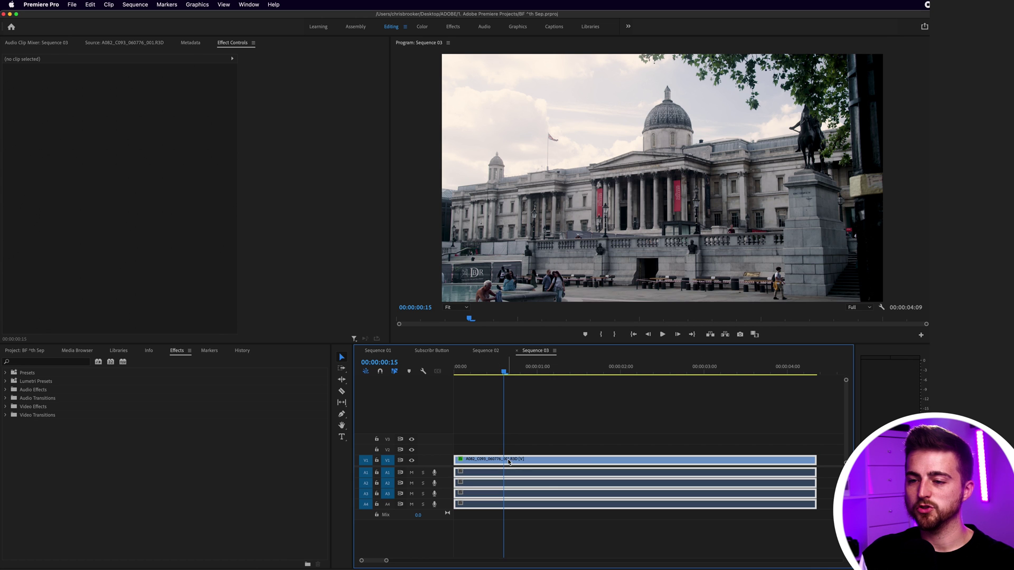
click(30, 362)
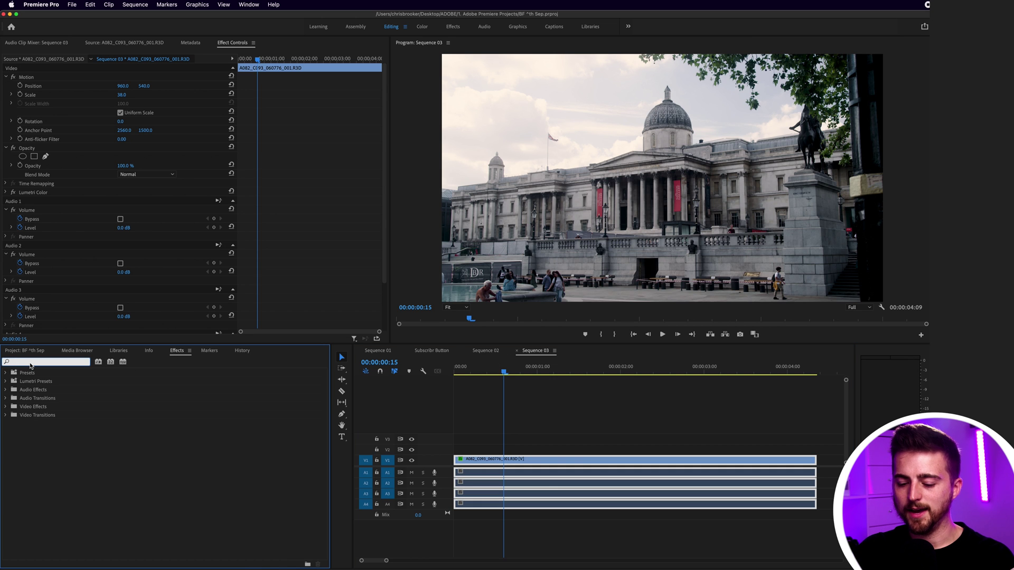
text(leve)
Try the Levels effect on the clip with RGB Gamma at 25, and remove the effect
drag(43, 483, 668, 460)
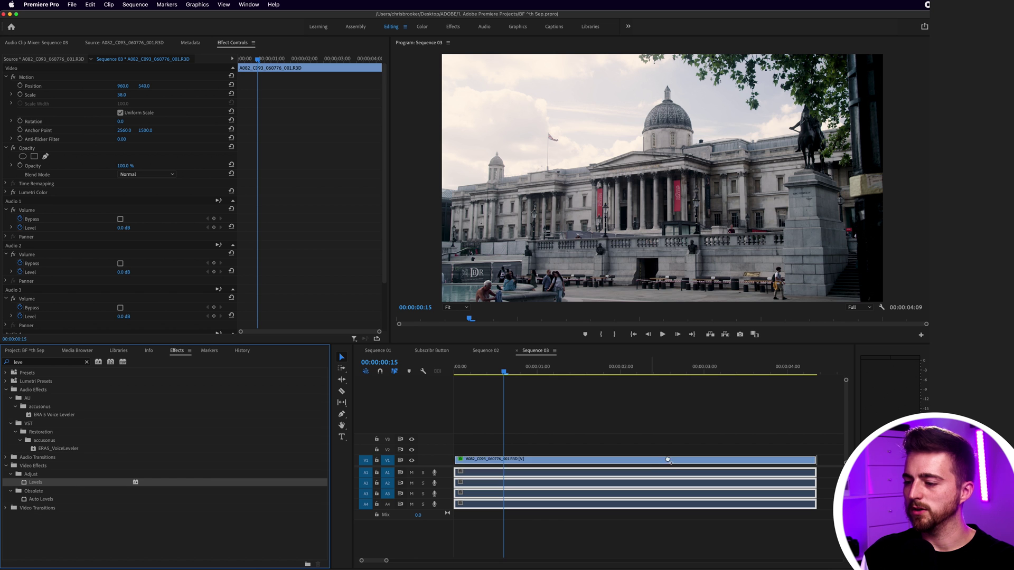
drag(558, 458, 558, 458)
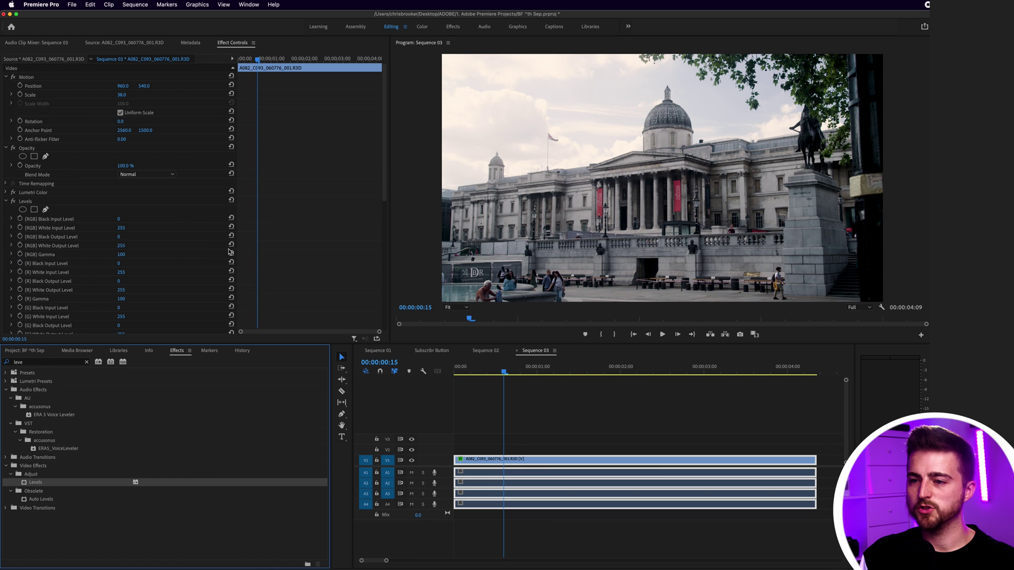
click(125, 257)
drag(122, 255, 79, 254)
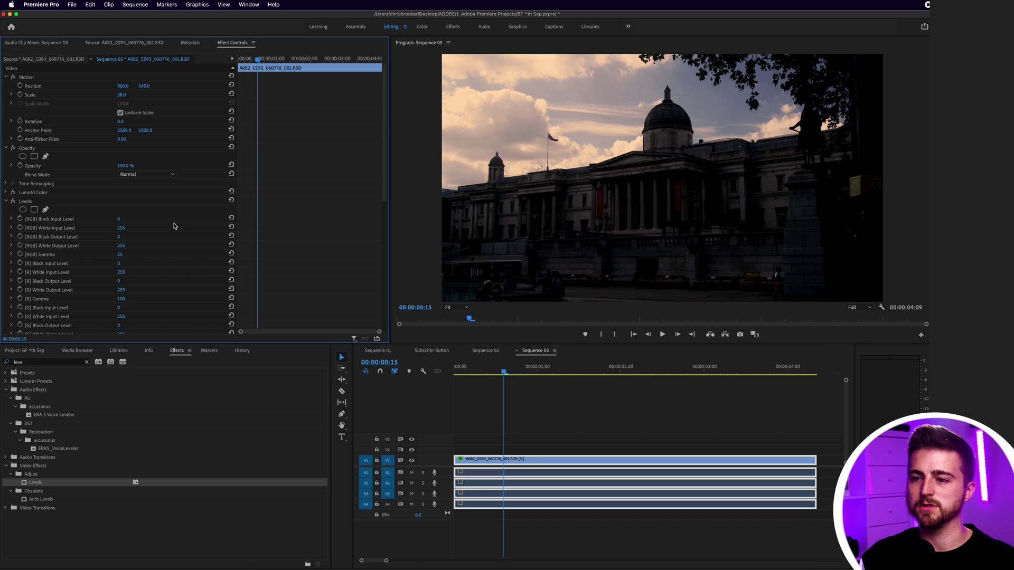
click(24, 203)
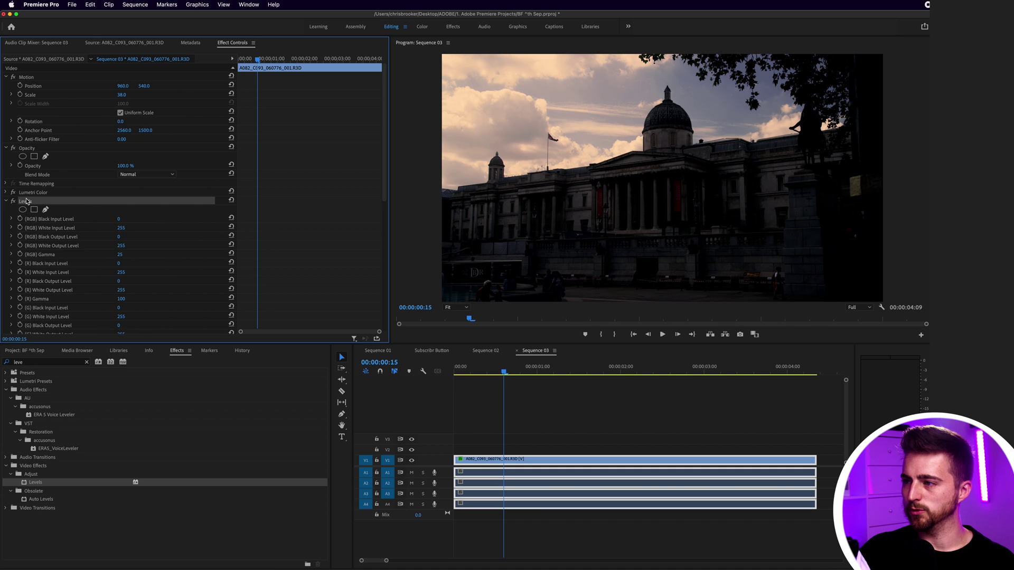
key(Delete)
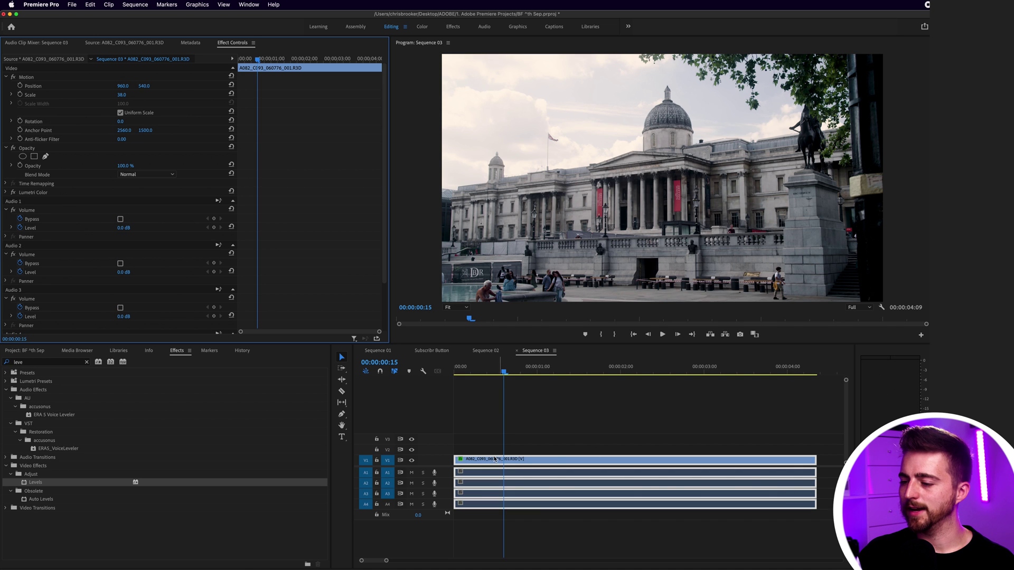
Unlink the clip's video from its audio in the timeline
right_click(509, 462)
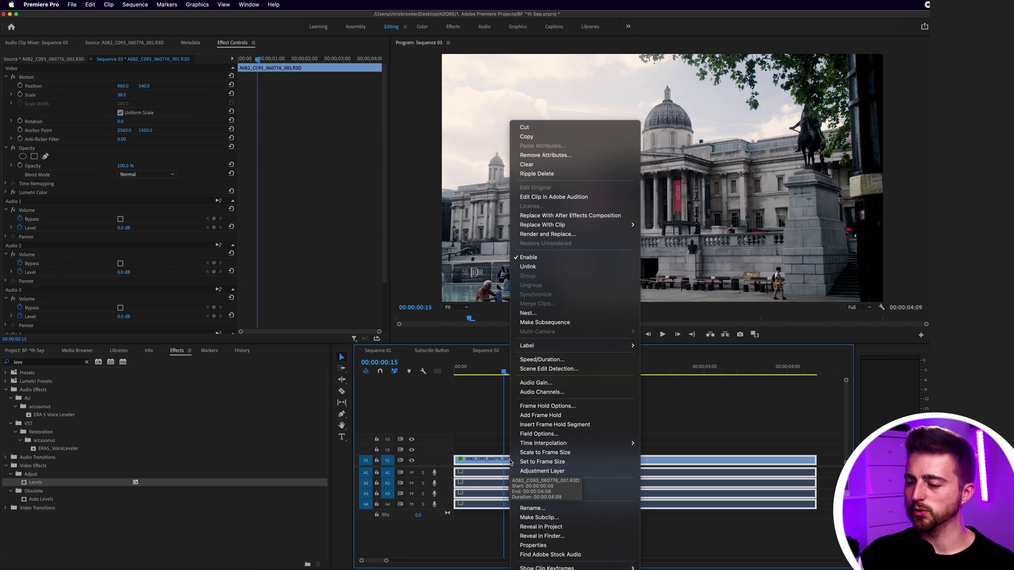
click(524, 463)
right_click(525, 463)
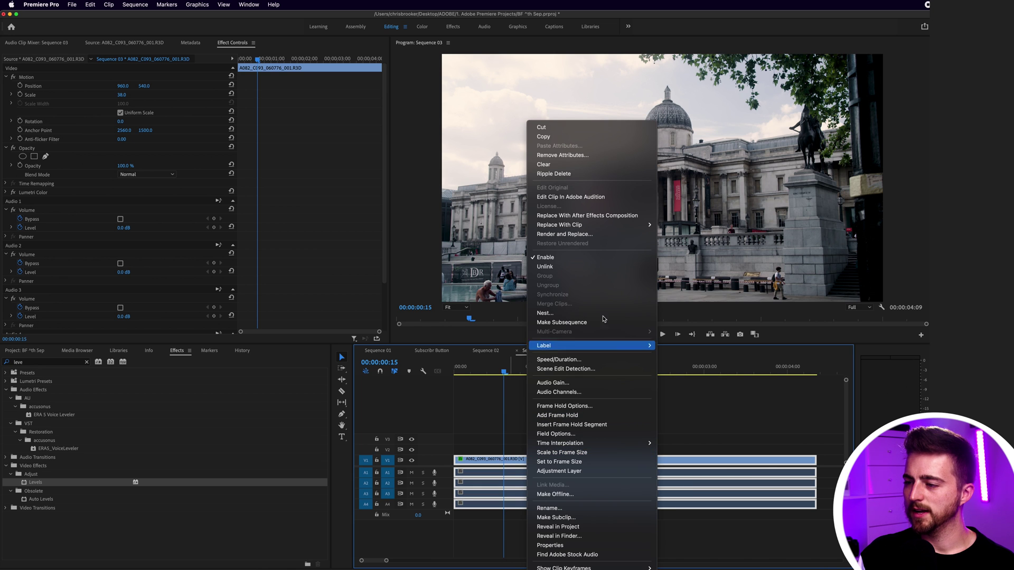
click(545, 267)
click(478, 397)
click(487, 461)
click(470, 420)
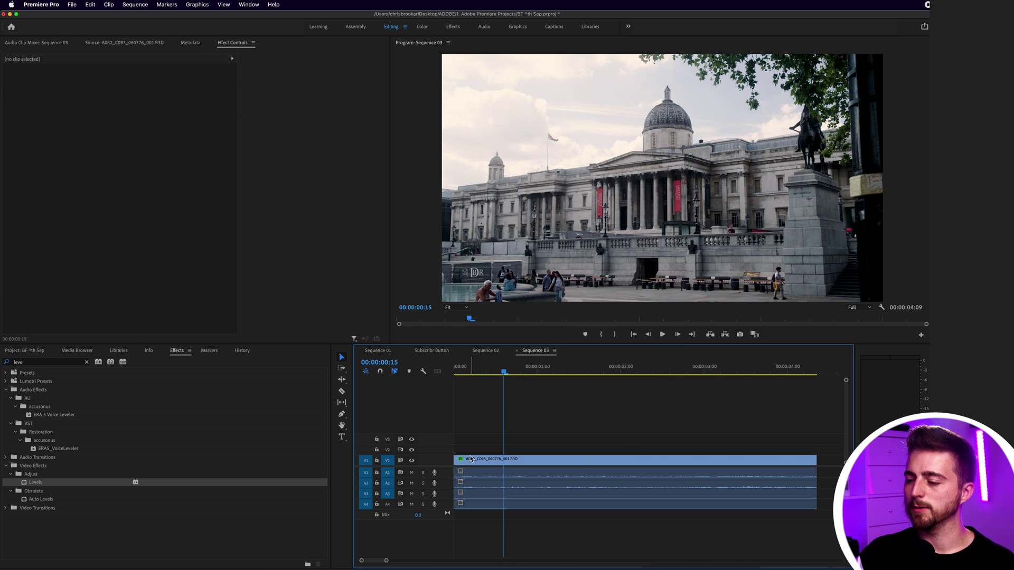
Duplicate the unlinked video clip onto track V2, directly above the original
click(471, 460)
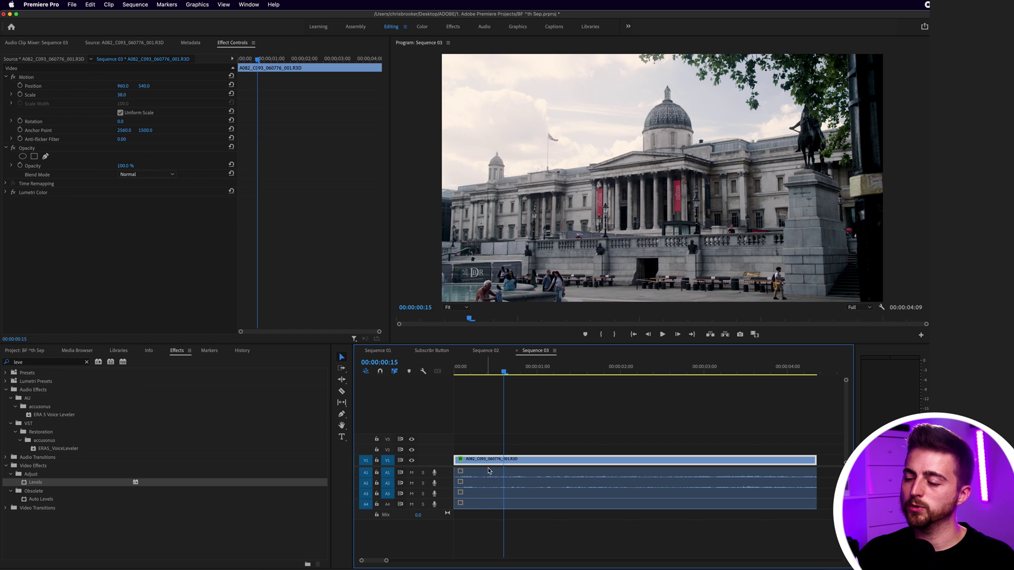
drag(488, 463, 484, 451)
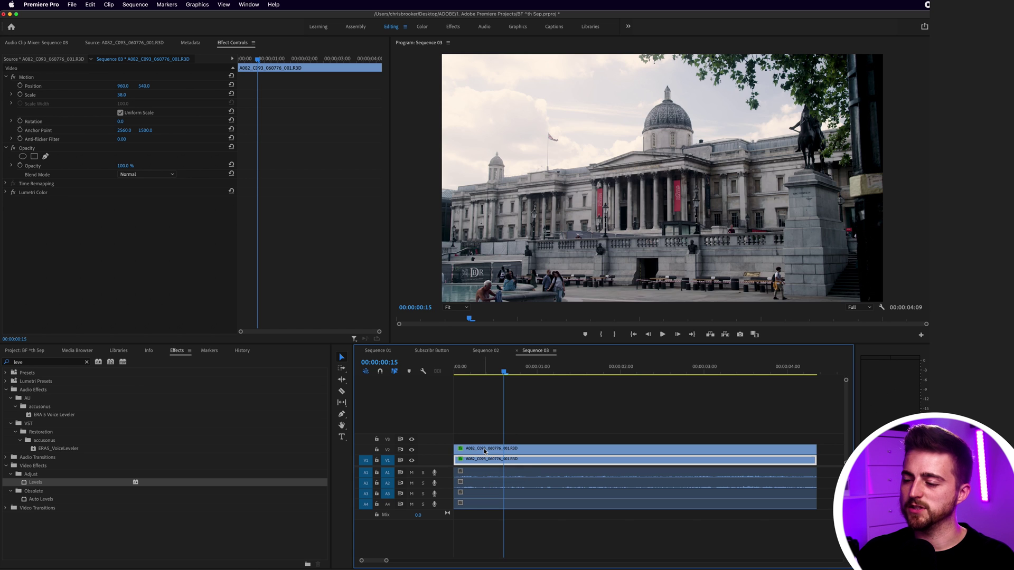
click(485, 450)
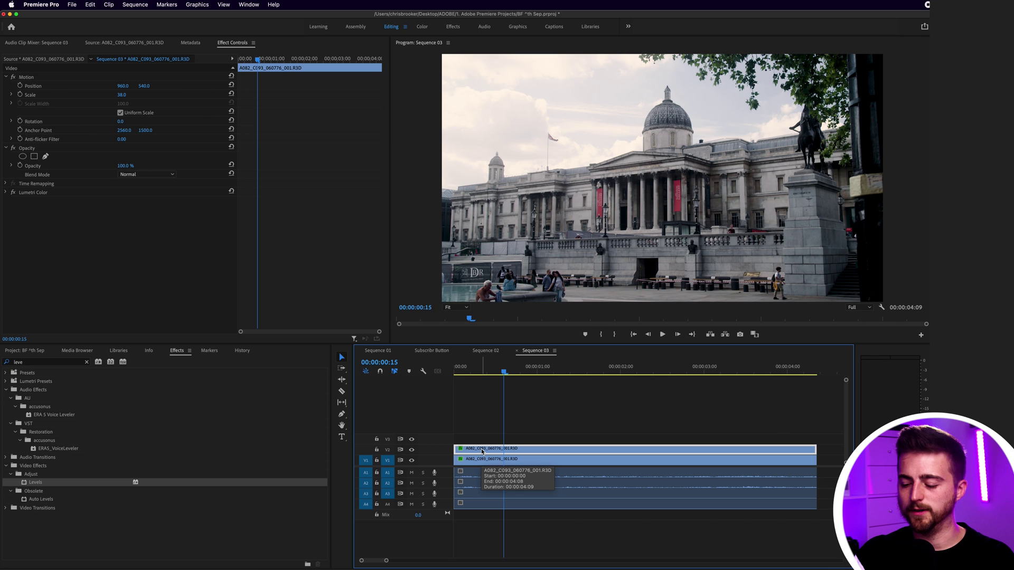
Paste another copy of the V1 video clip past the footage and move it to the start of track V3
scroll(483, 452, down, 3)
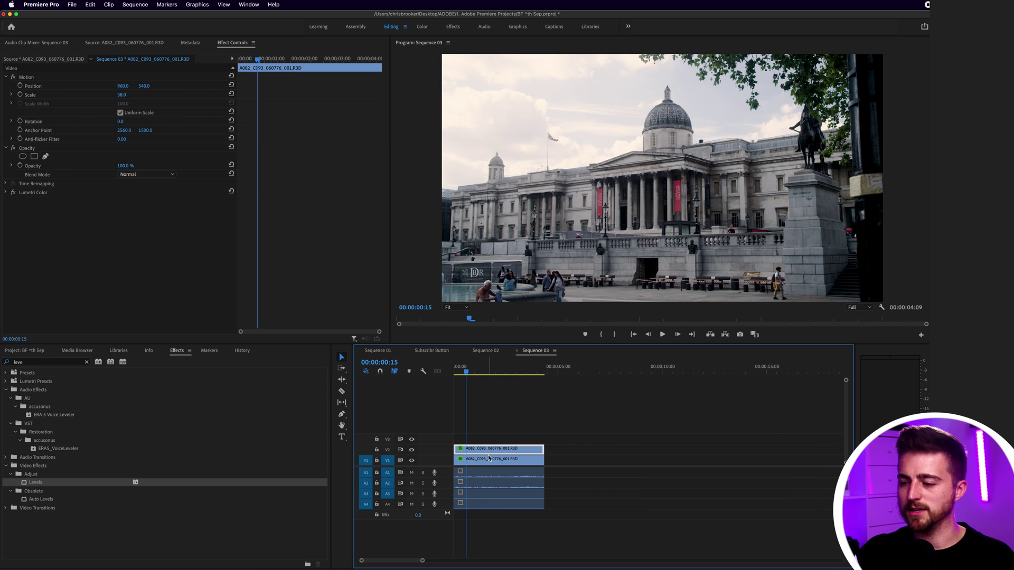
click(489, 459)
click(573, 373)
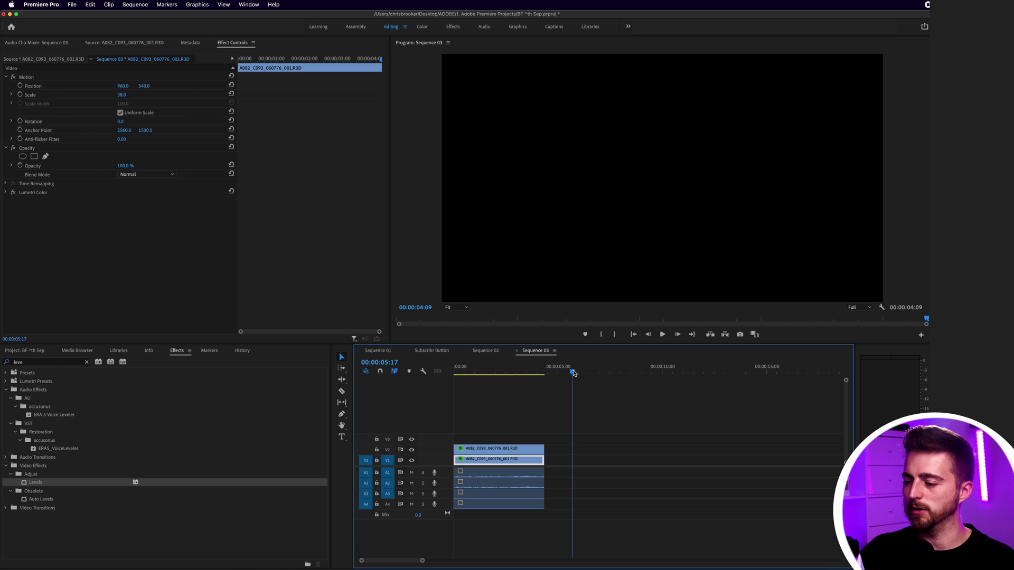
key(super+v)
drag(604, 460, 483, 439)
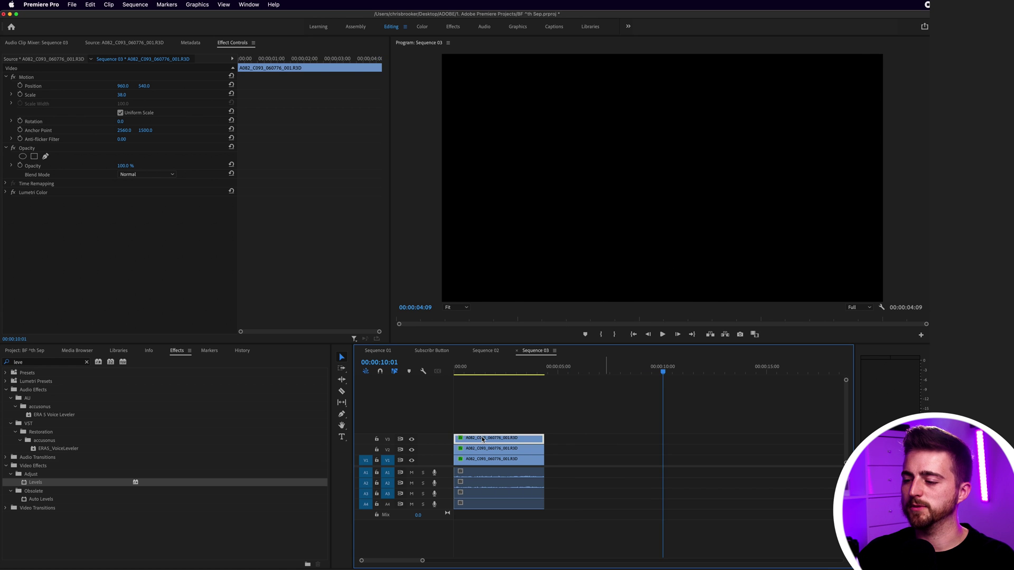
key(equal)
key(equal)
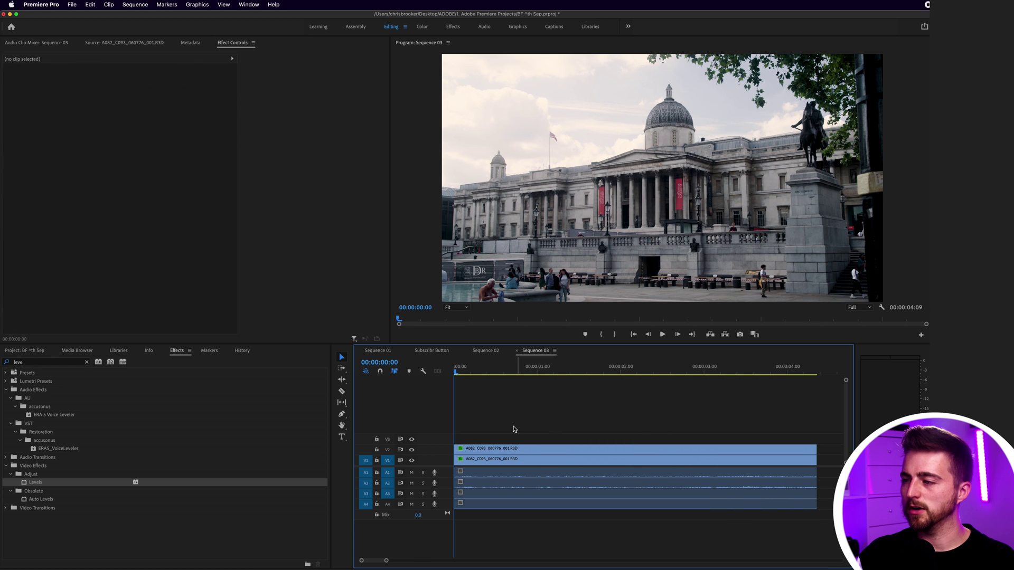
Apply the Levels effect to the V2 clip and set its RGB Gamma to 51
click(511, 449)
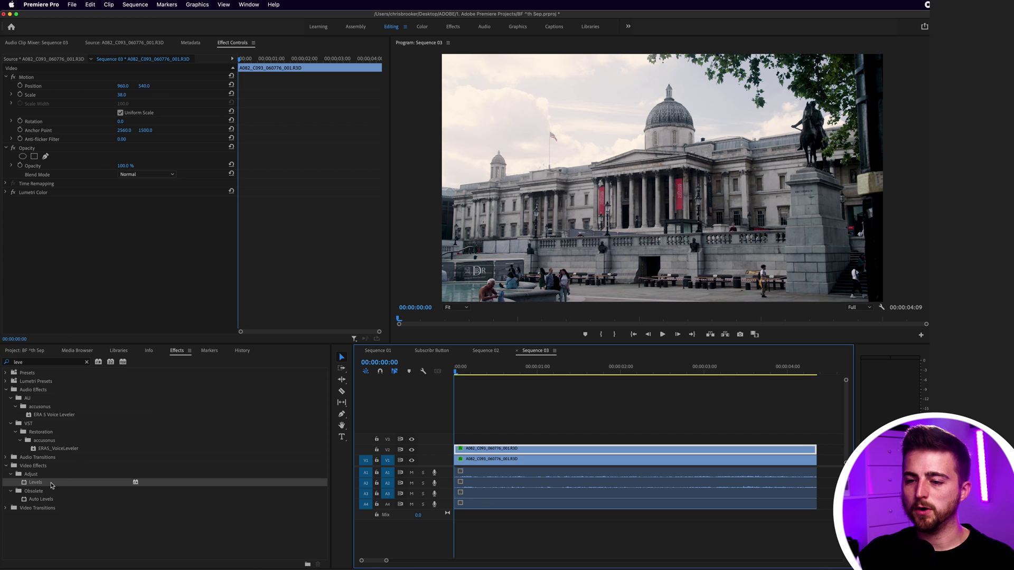
drag(37, 483, 493, 449)
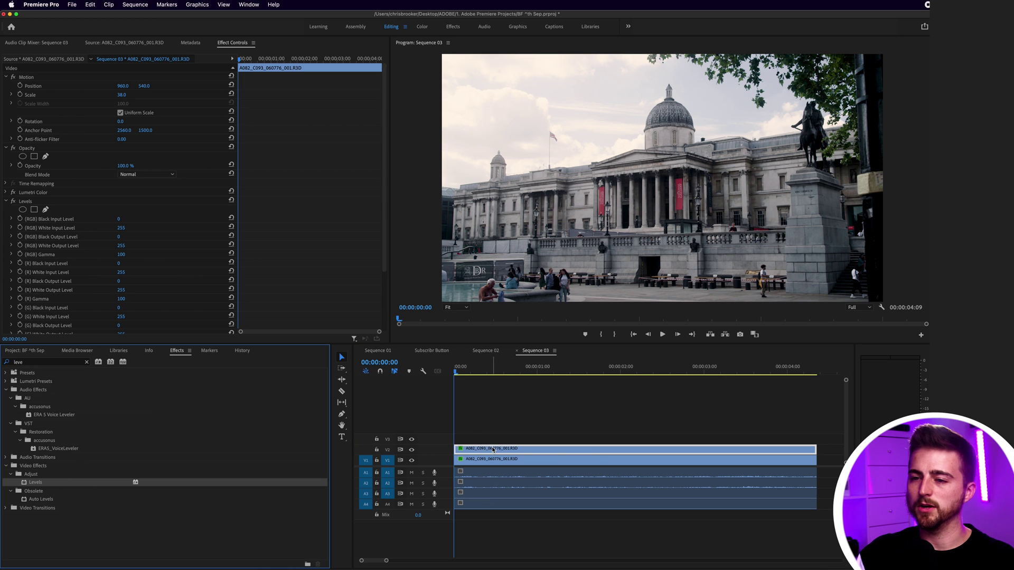
drag(121, 255, 93, 255)
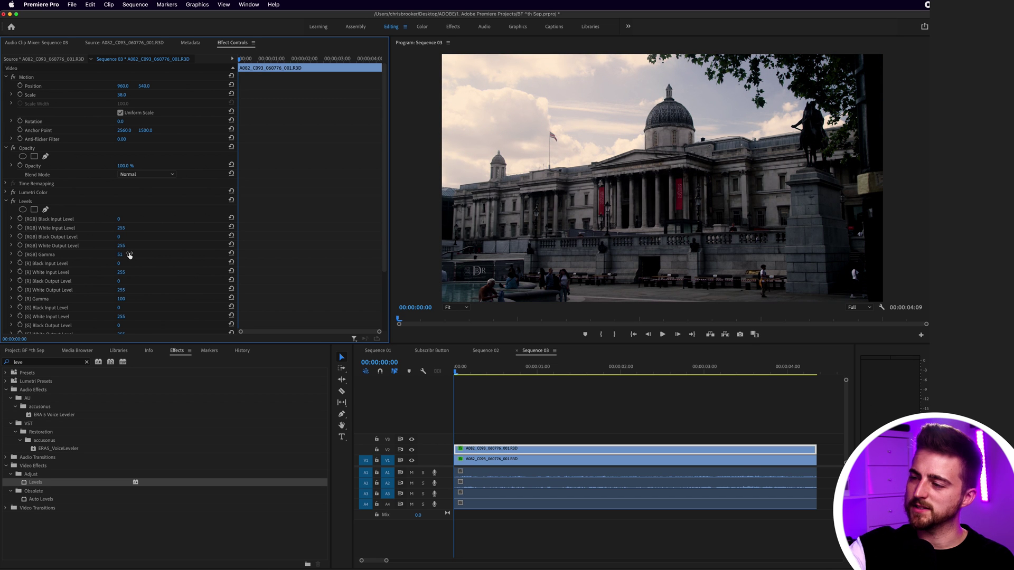
Draw a closed freeform opacity mask on the V2 clip around the sky, following the roofline, dome and tree edge
click(454, 308)
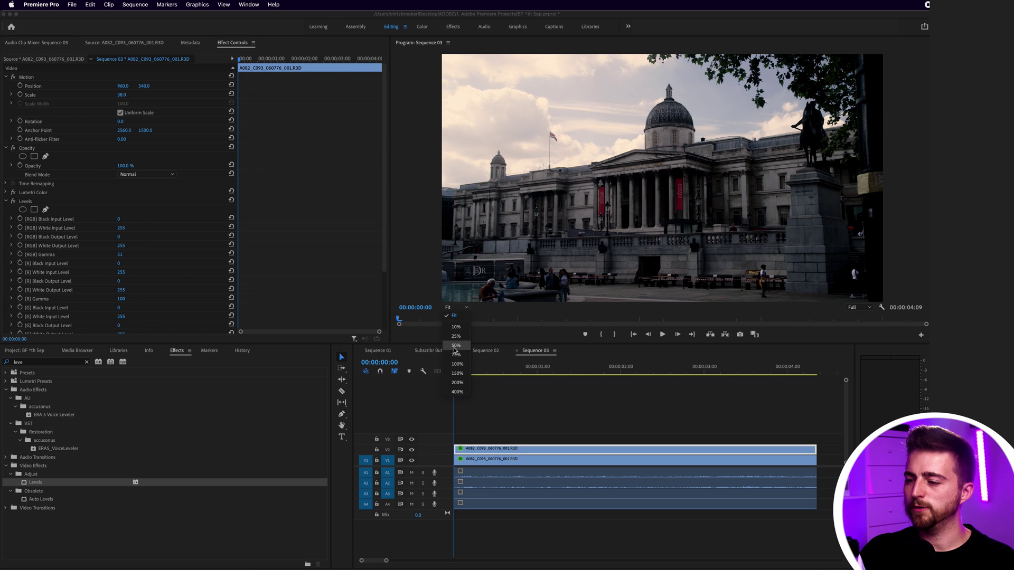
click(456, 346)
click(467, 309)
click(456, 355)
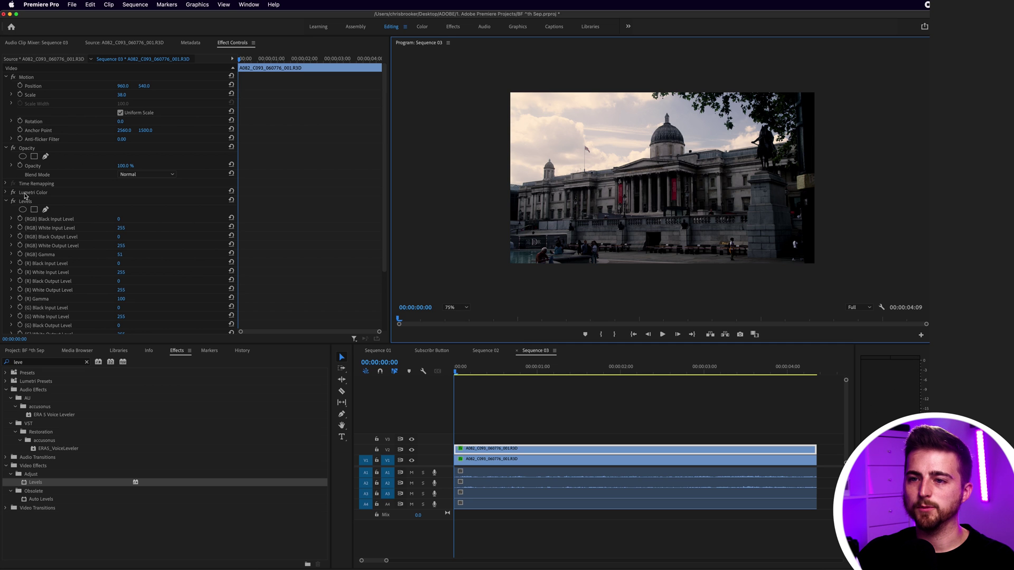
click(25, 149)
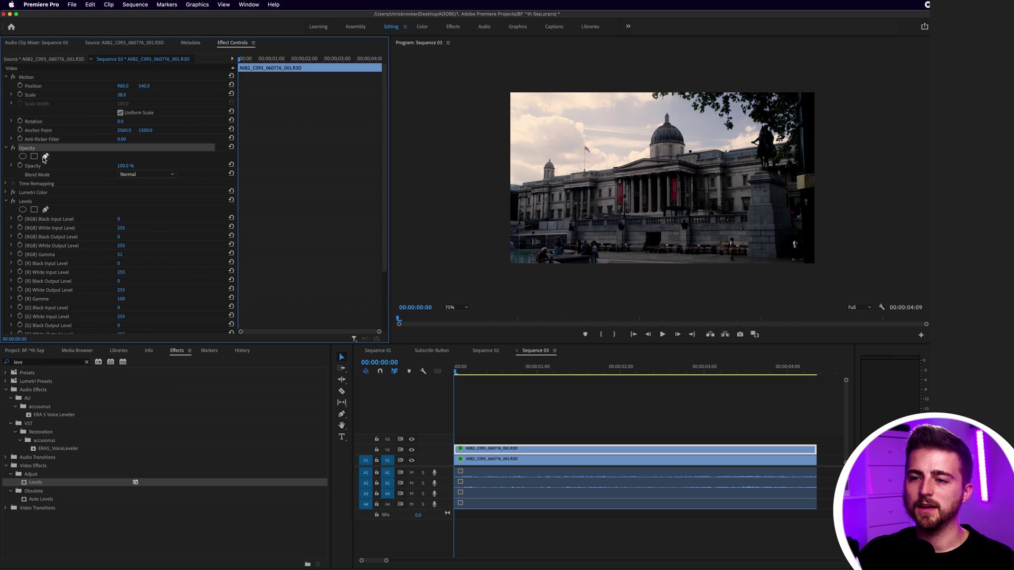
click(45, 157)
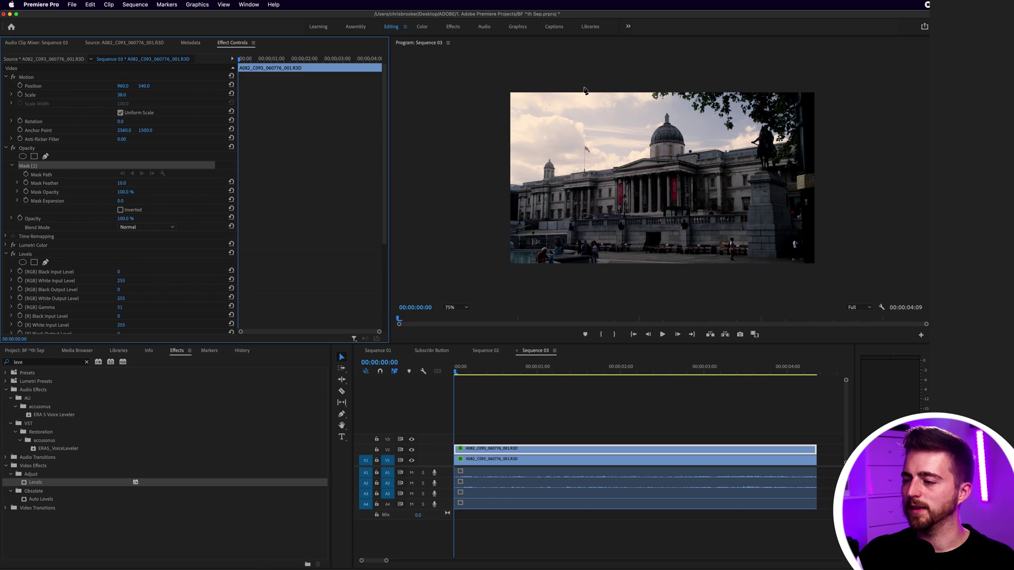
click(487, 77)
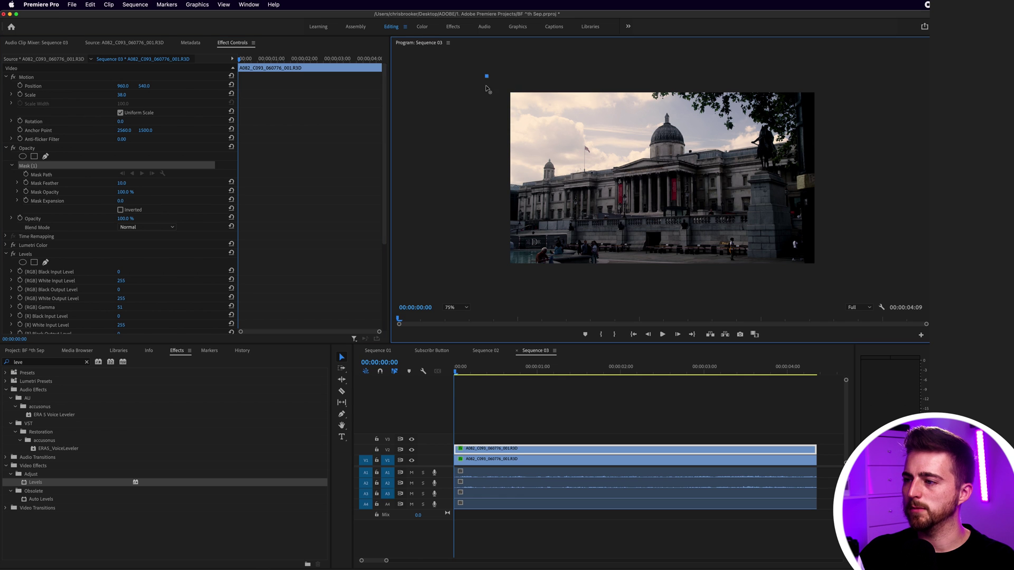
click(478, 190)
click(646, 156)
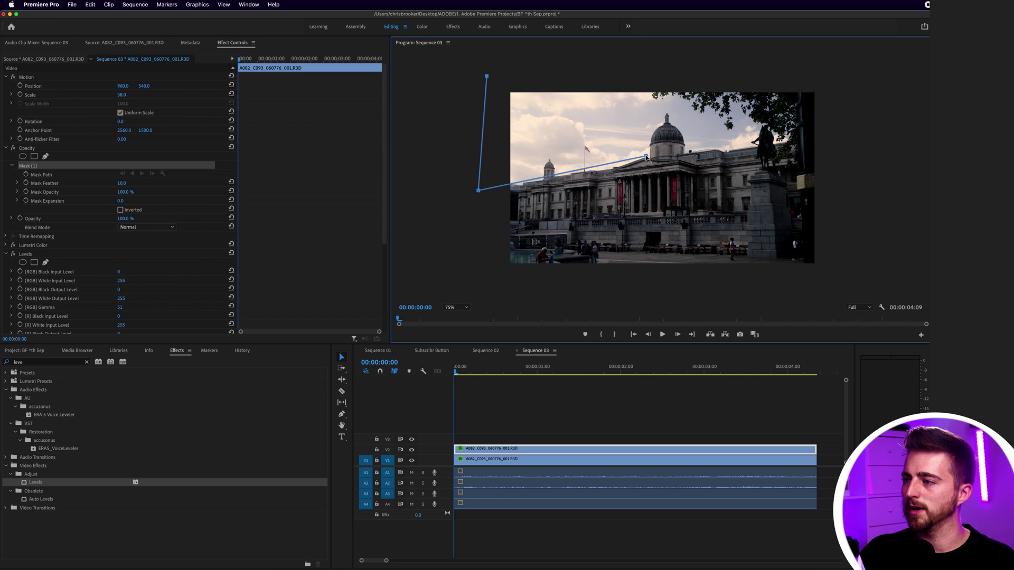
click(647, 132)
click(663, 110)
click(684, 124)
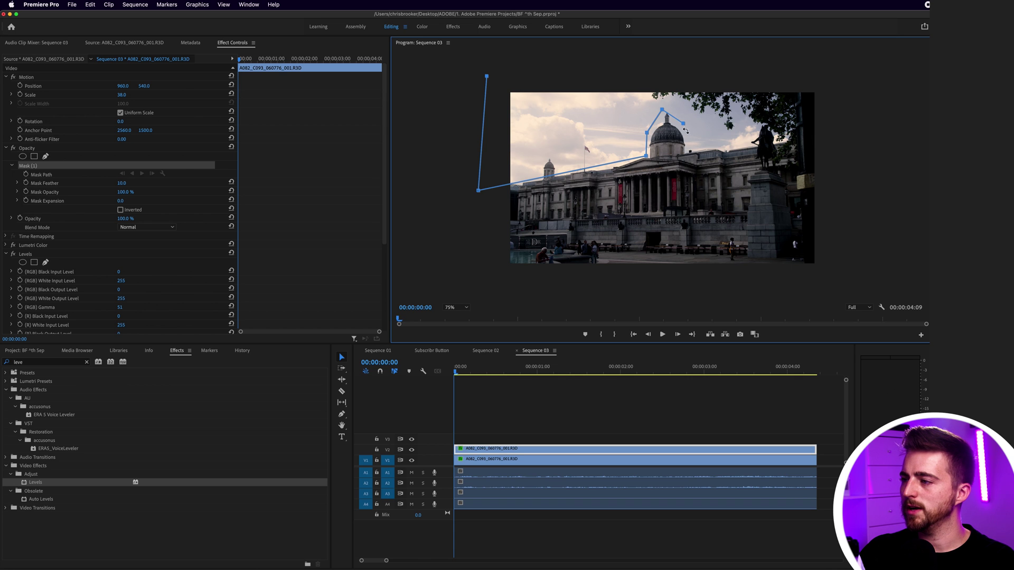
click(690, 151)
click(748, 147)
click(750, 125)
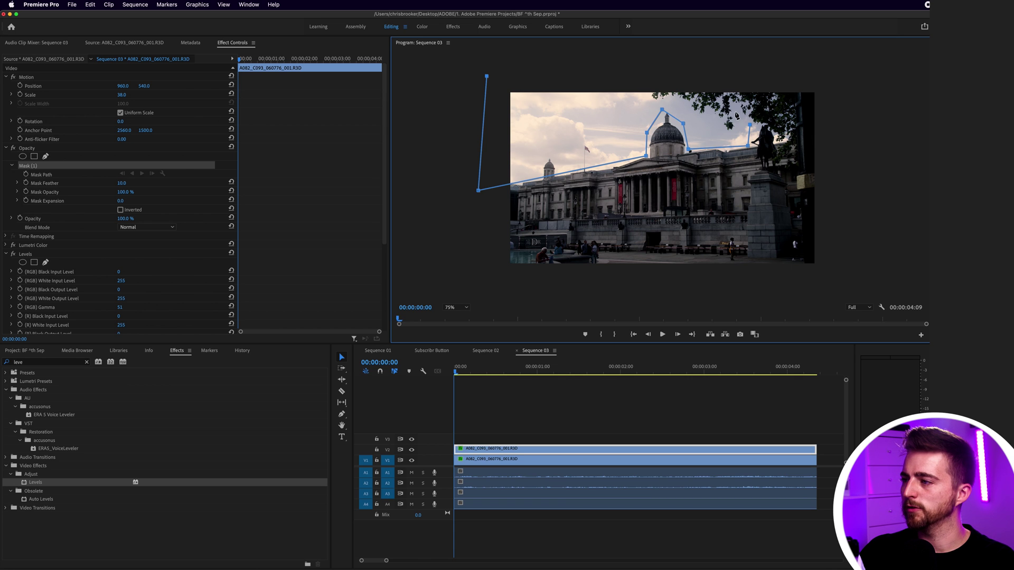
click(733, 109)
click(710, 113)
click(685, 108)
click(642, 88)
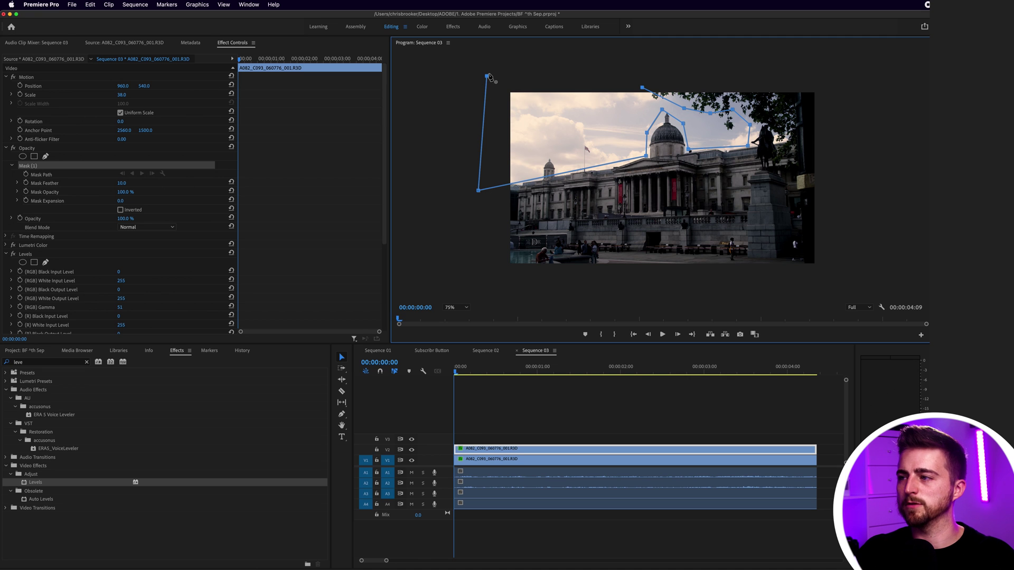
click(638, 65)
click(487, 77)
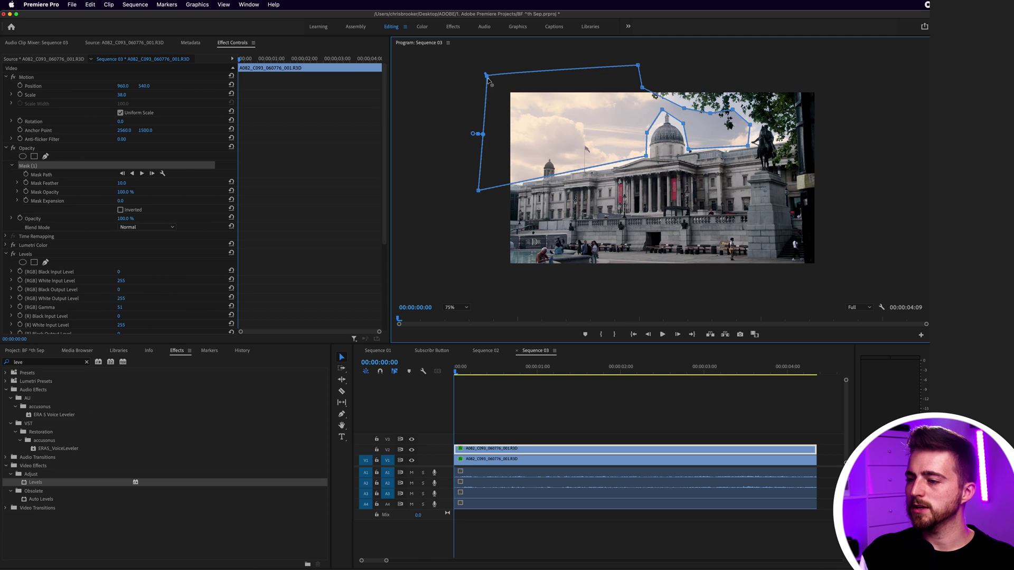
Fit the preview to its frame and deselect the clip to check the masked sky
click(457, 308)
click(453, 318)
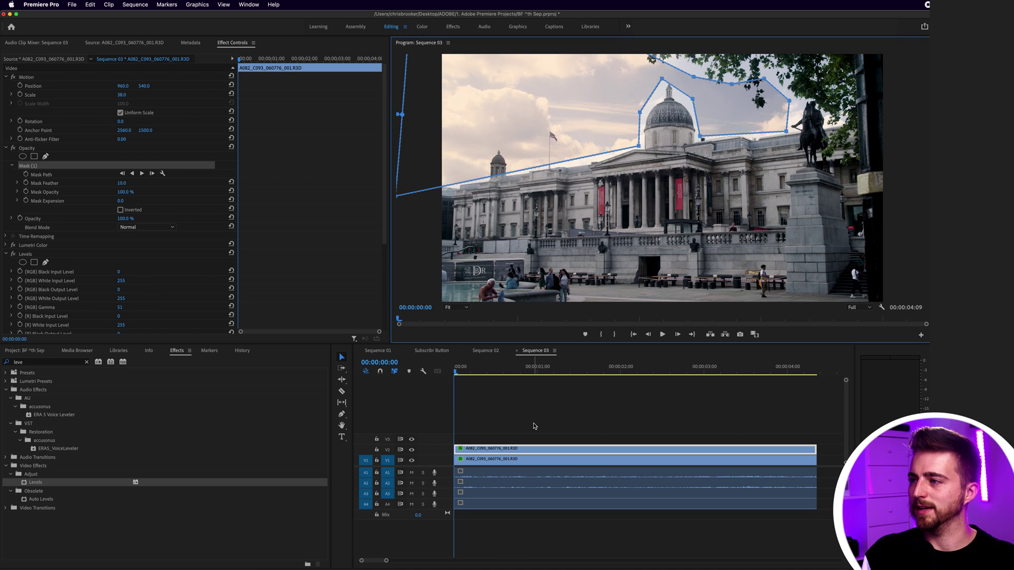
click(534, 424)
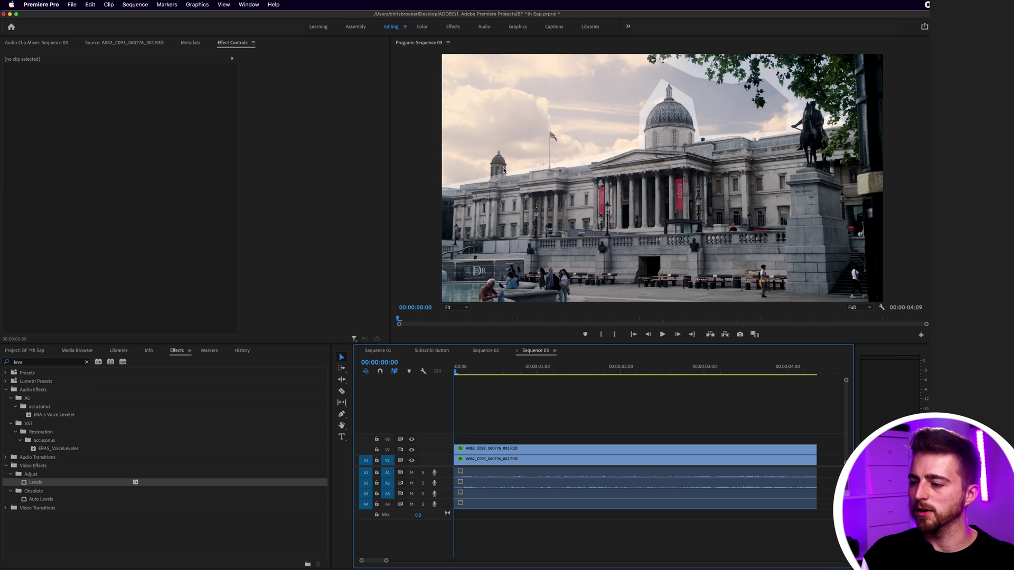
Reshape the V2 clip's opacity mask, adding points around the small roof tower and tightening it beside the statue and dome spire
click(482, 450)
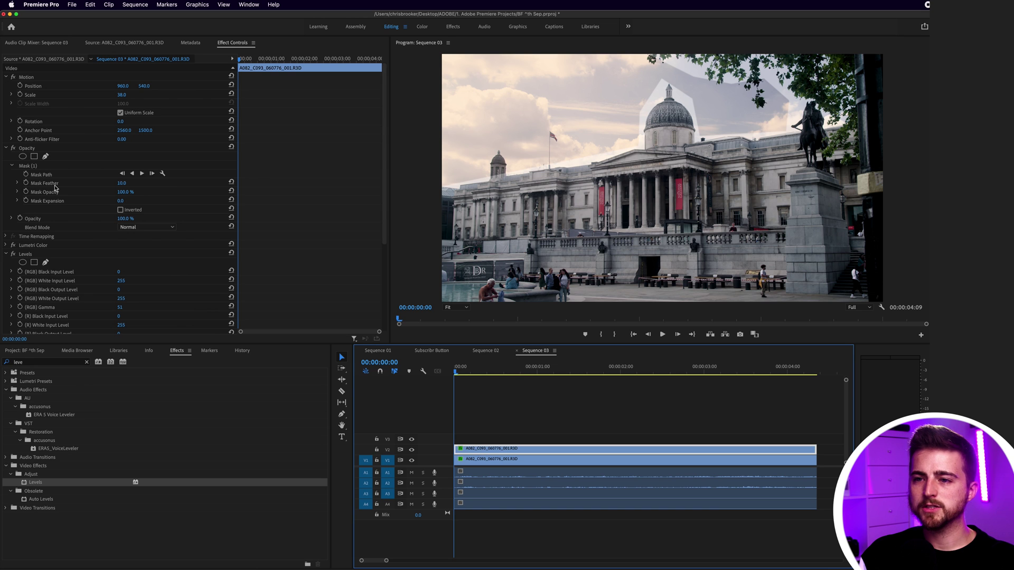
click(29, 166)
click(482, 180)
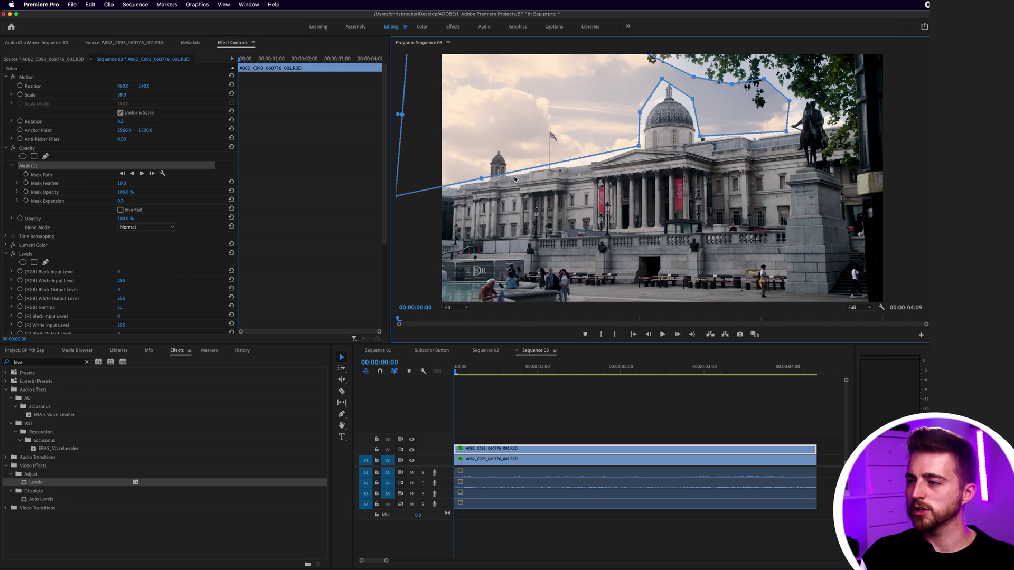
click(497, 176)
drag(498, 175, 498, 148)
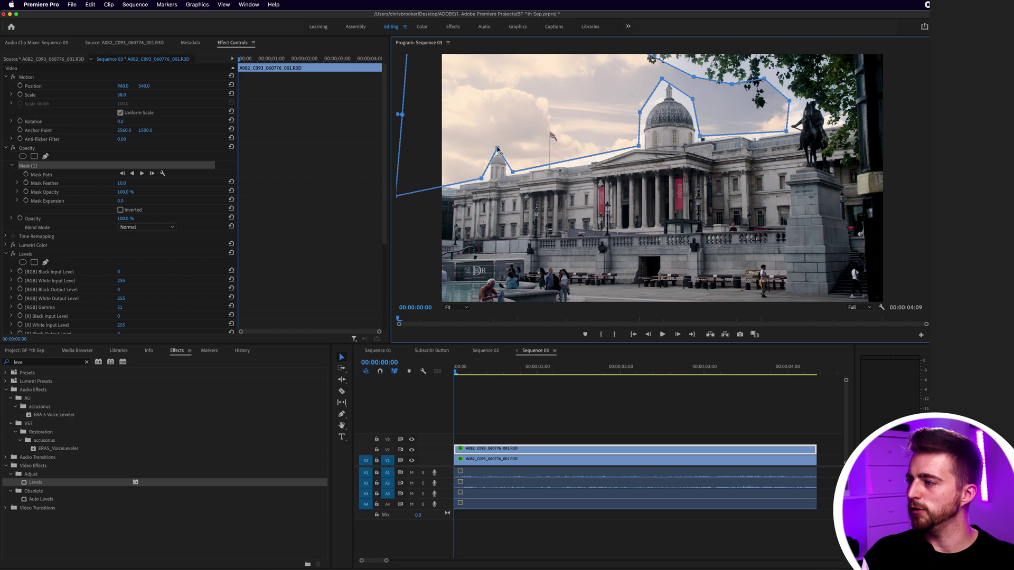
drag(786, 131, 801, 104)
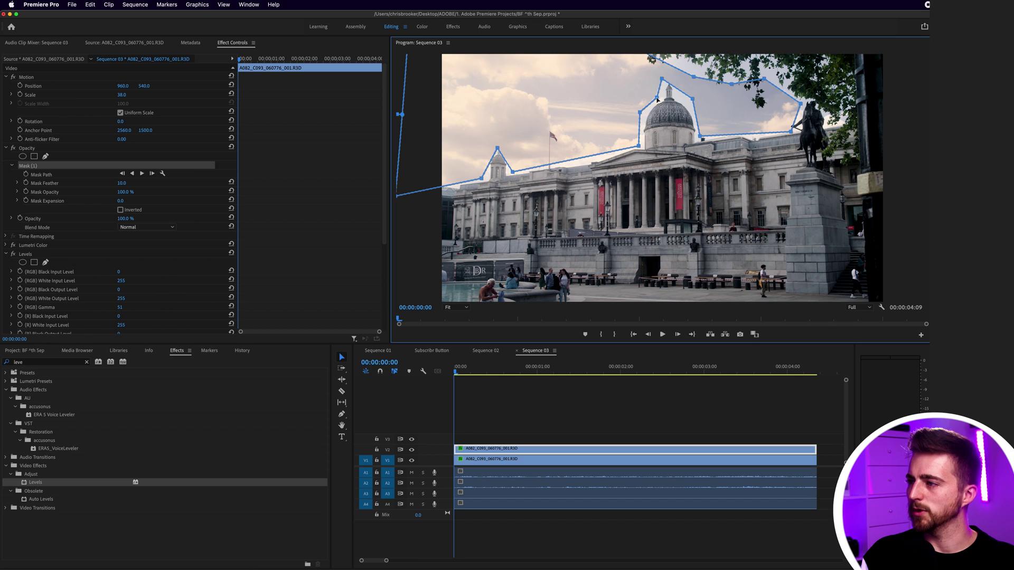
drag(692, 99, 674, 81)
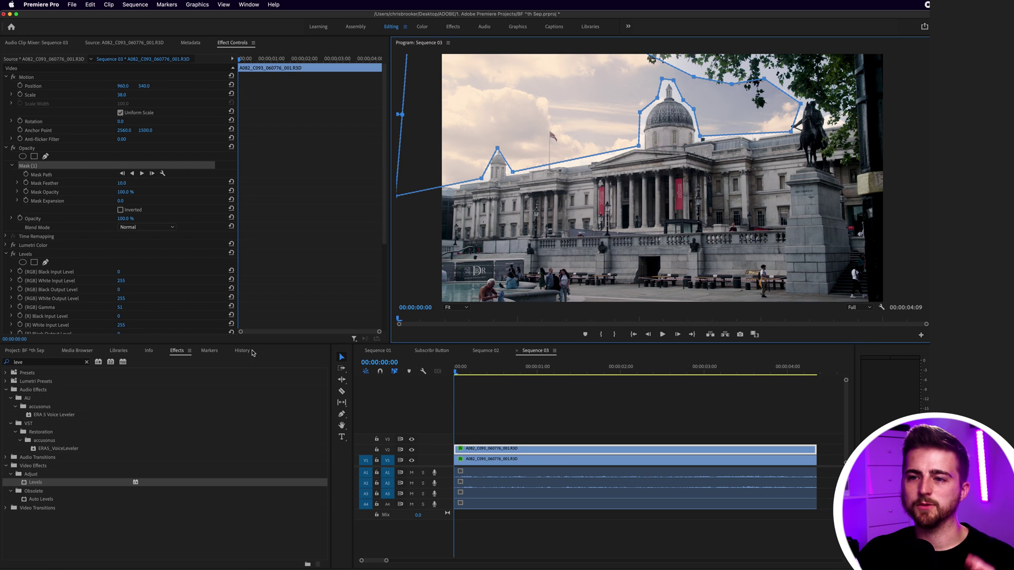
Enable Mask Path keyframing at the clip start, then realign the mask with the roofline, dome and statue at 00:00:01:04
click(26, 174)
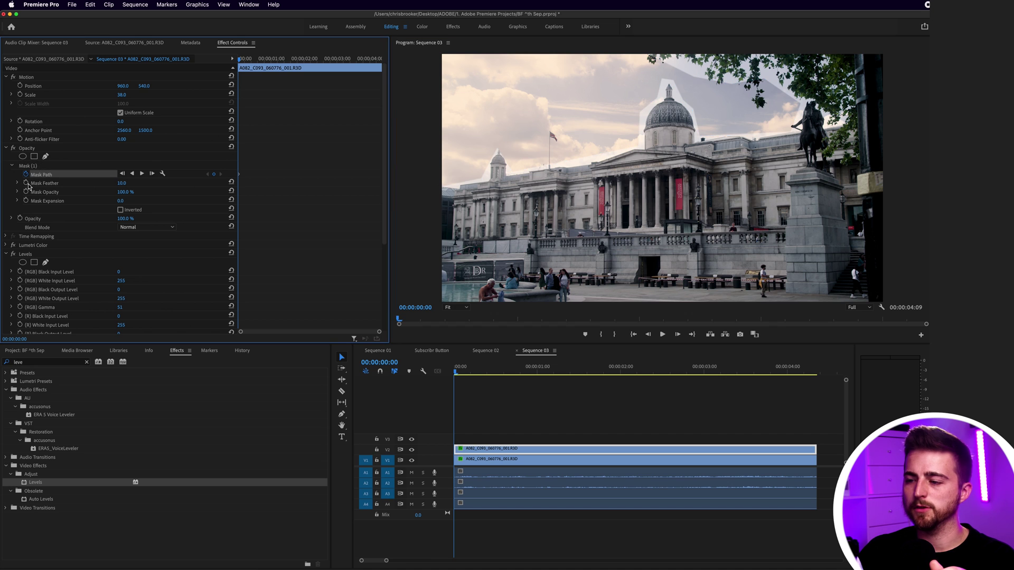
drag(472, 375, 550, 376)
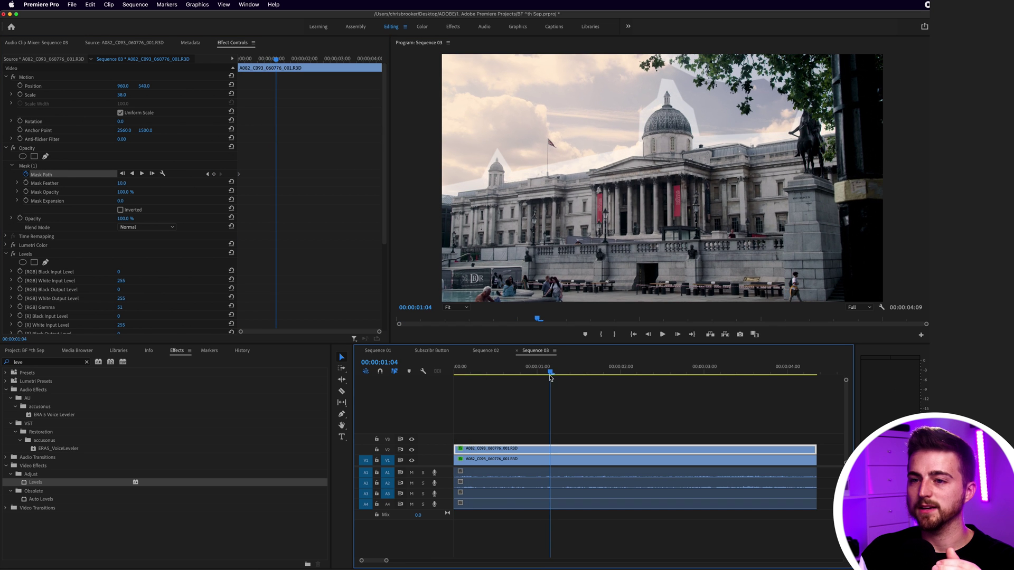
click(32, 166)
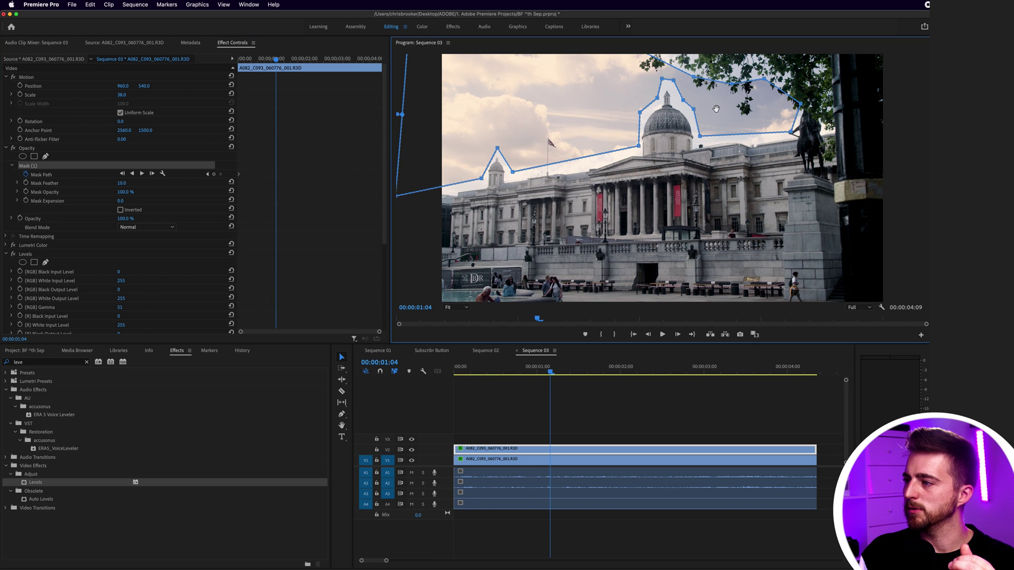
key(Down)
key(Down)
key(Down)
key(Down)
key(Down)
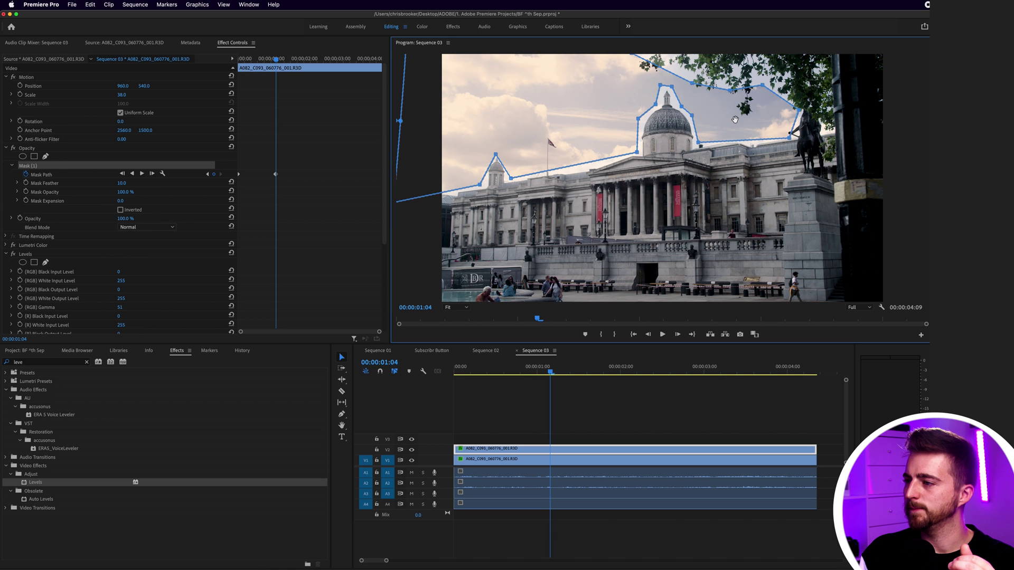
drag(790, 139, 786, 114)
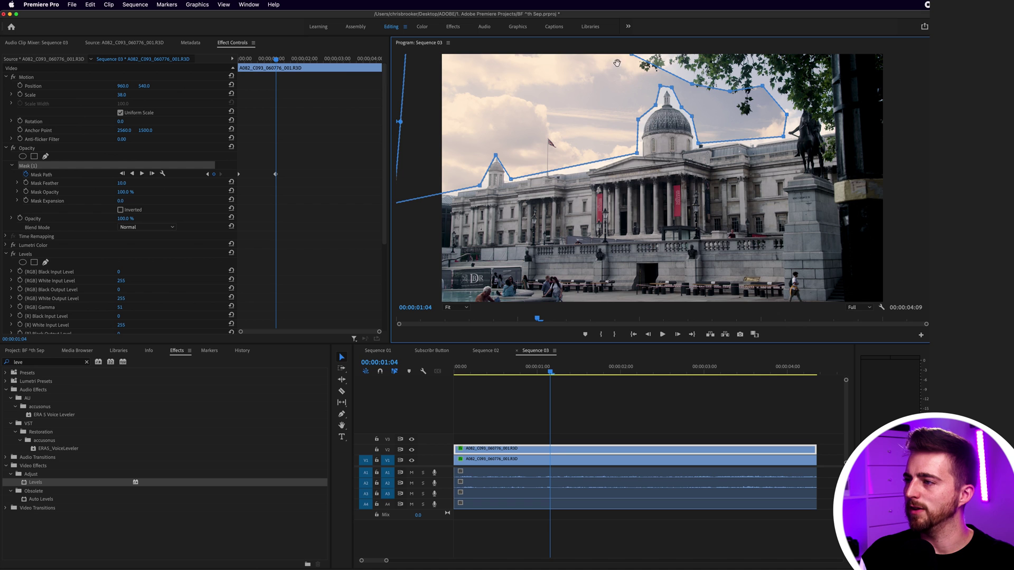
drag(632, 55, 638, 52)
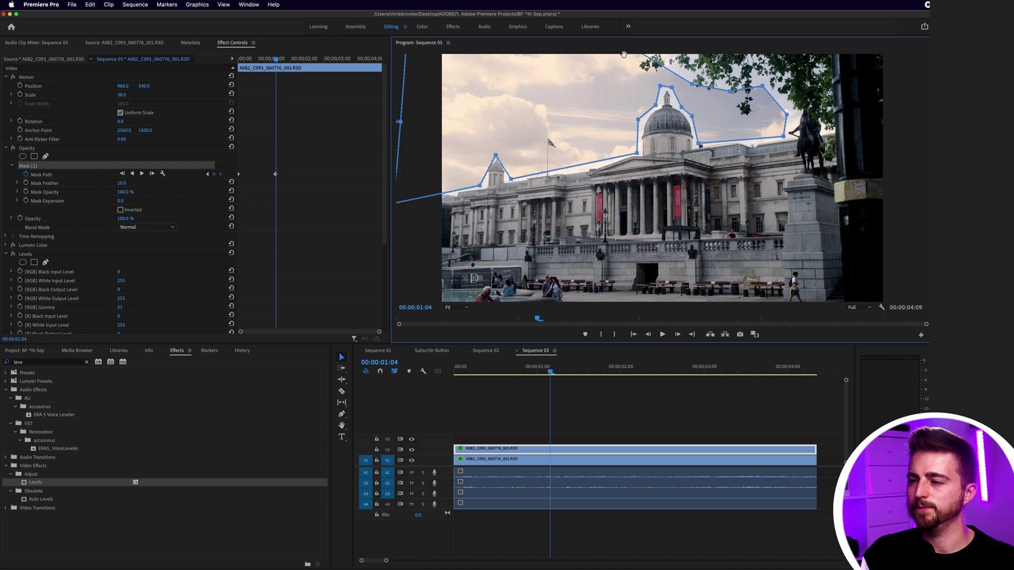
Keyframe the opacity mask at 00:00:02:01 and 00:00:03:00, moving it to follow the building's roofline and dome
click(623, 368)
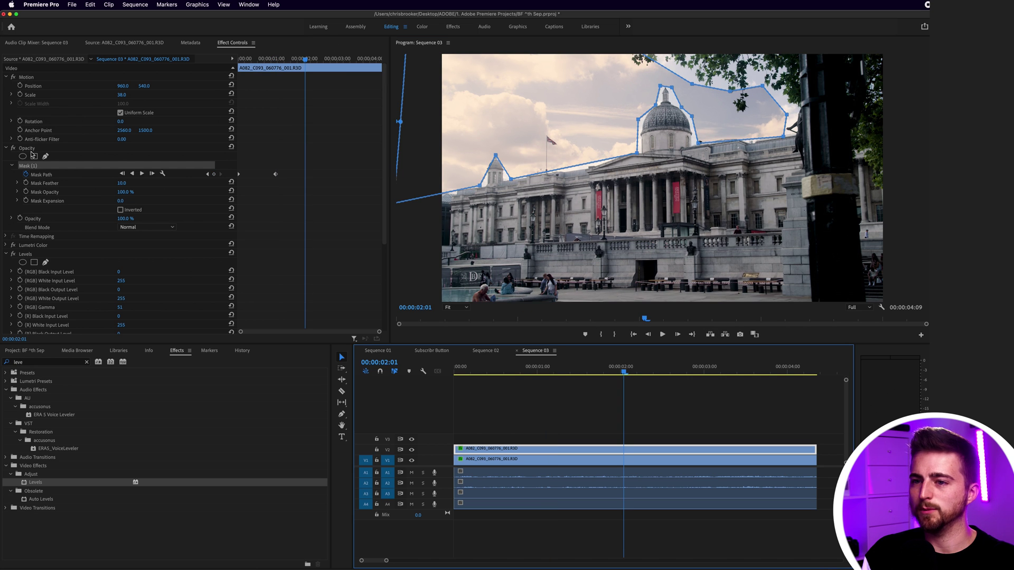
drag(612, 119, 612, 117)
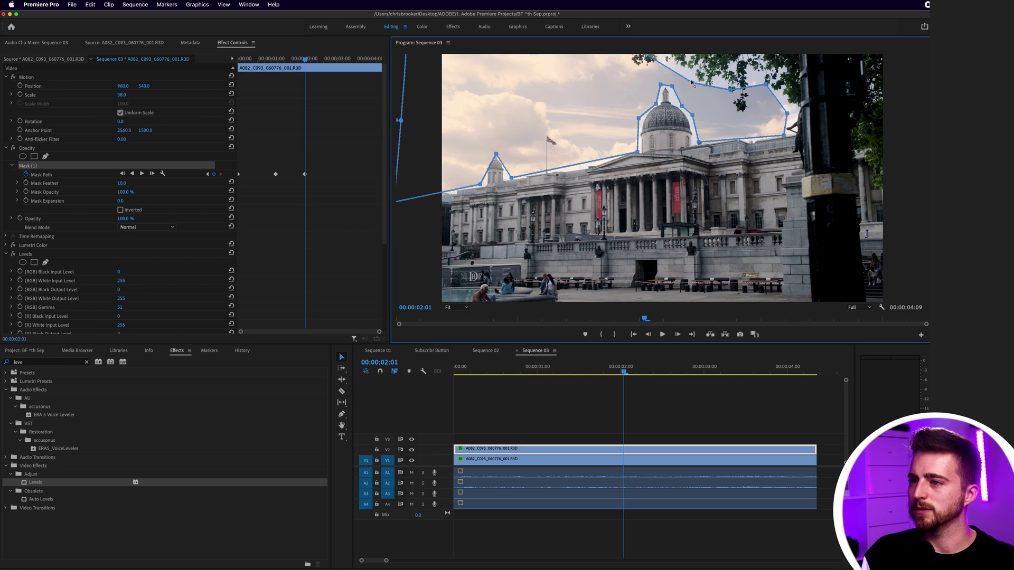
click(705, 373)
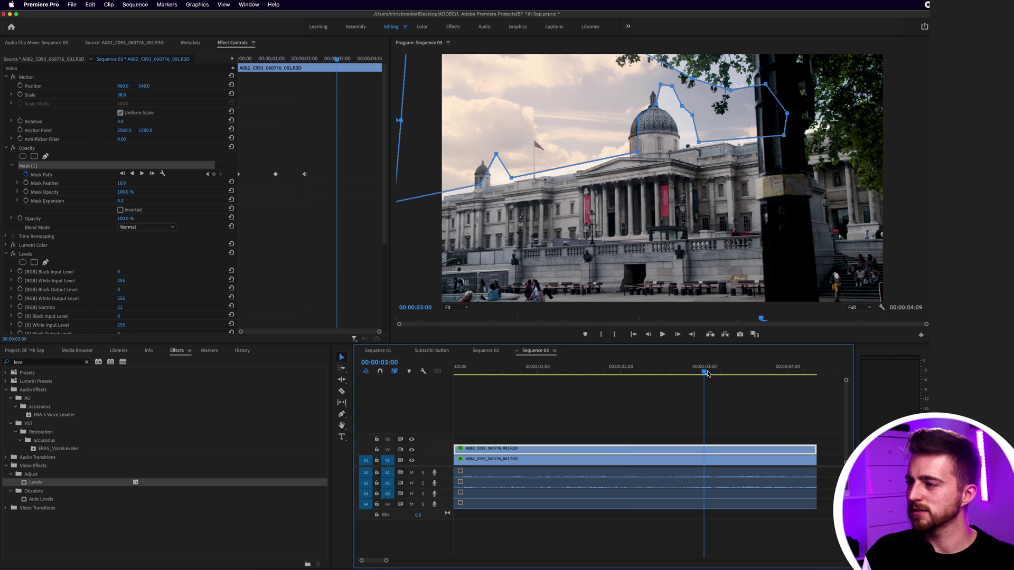
drag(733, 129, 755, 121)
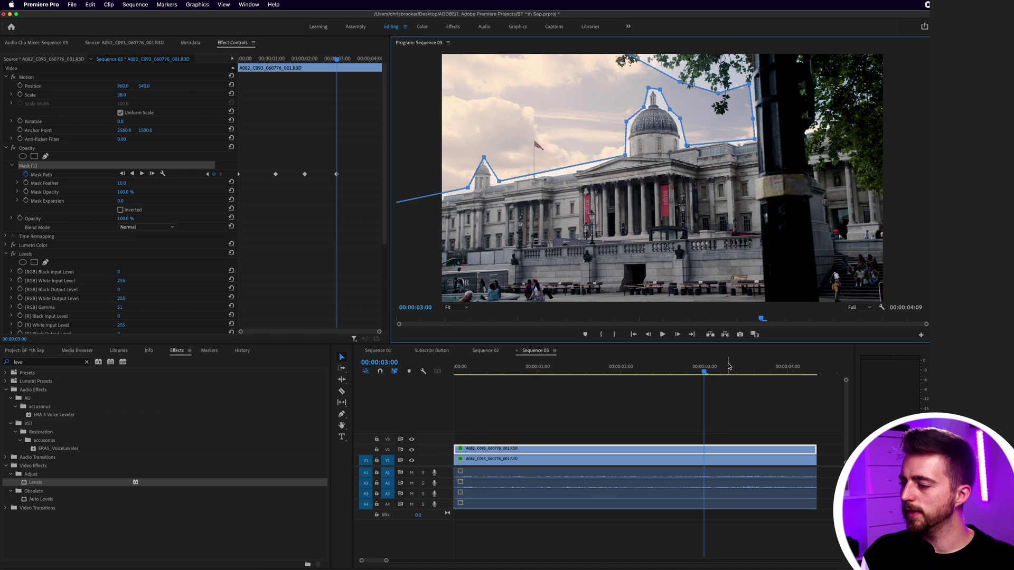
Realign the mask at 00:00:04:00 with the dome and small tower, pulling its outer points in to the lamp post's edge
drag(718, 368, 789, 368)
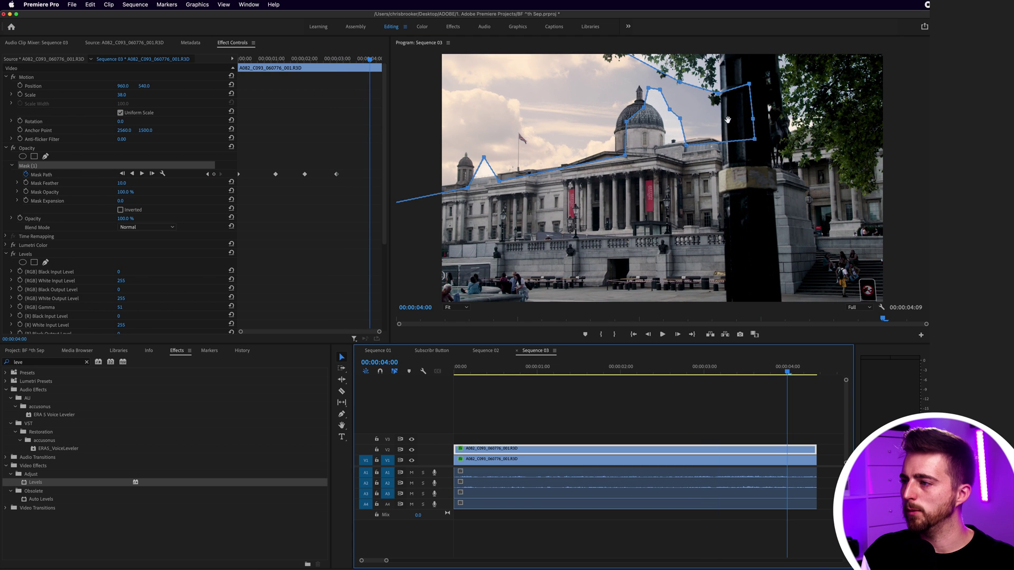
drag(729, 120, 714, 115)
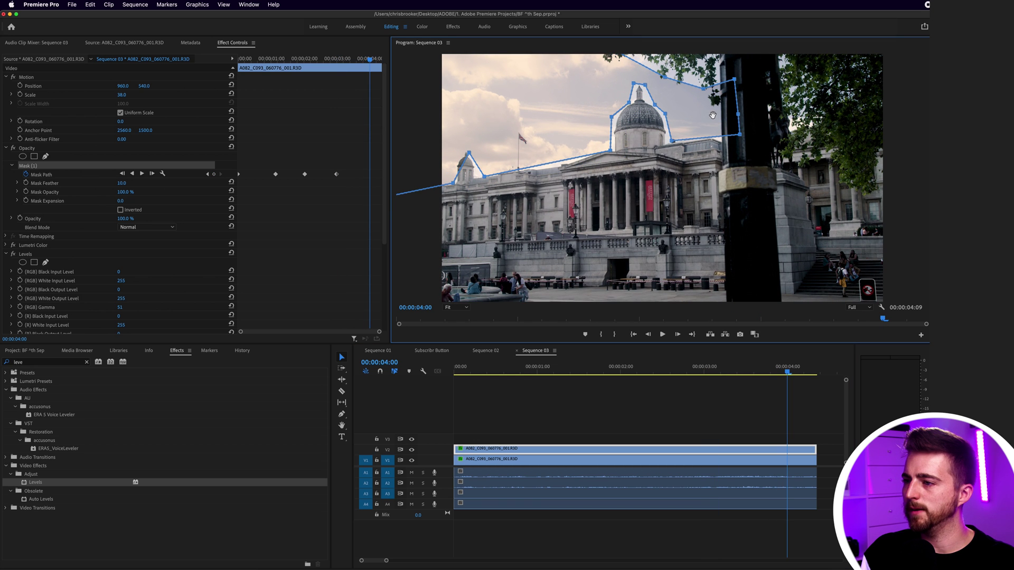
drag(470, 157, 481, 176)
key(super+z)
drag(740, 135, 711, 117)
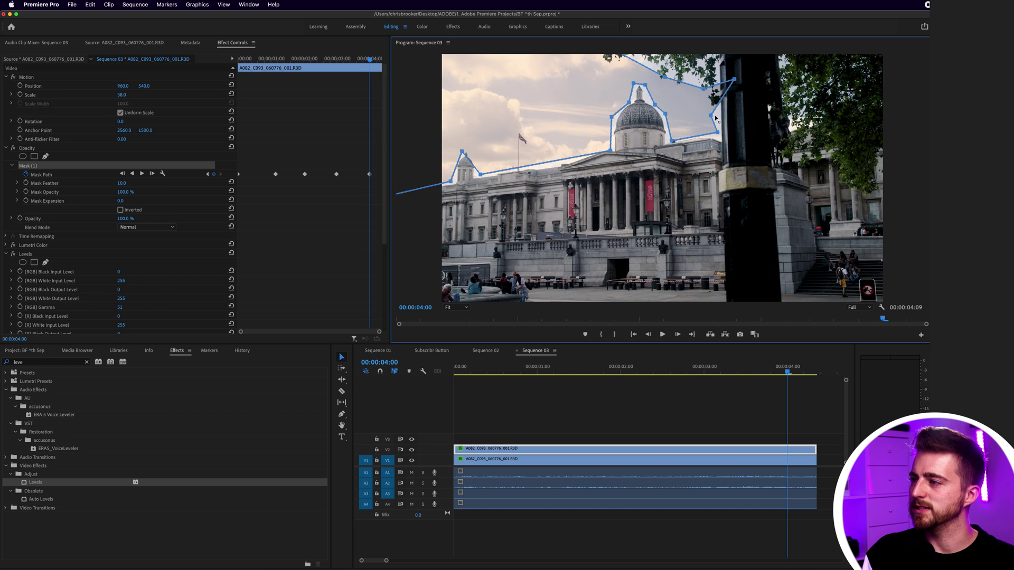
drag(734, 79, 714, 84)
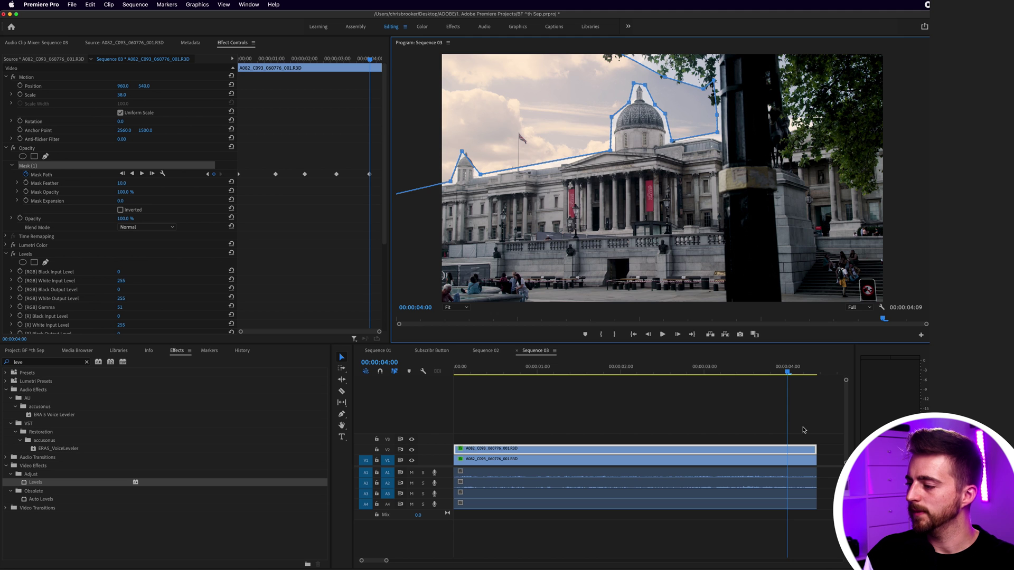
Add a final Mask Path keyframe at 00:00:04:07 by shifting the mask to match the dome and roofline
drag(812, 368, 814, 369)
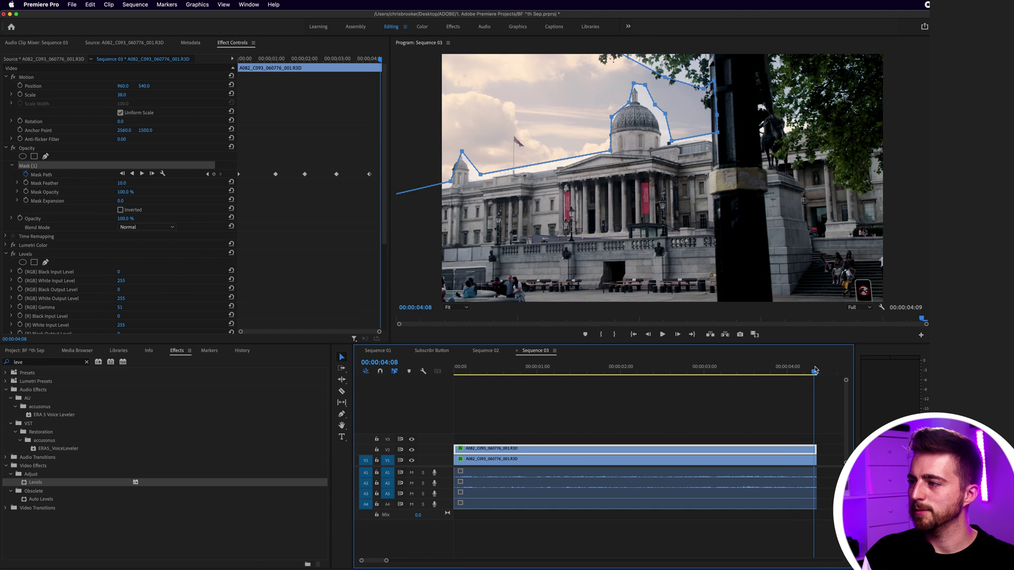
key(Left)
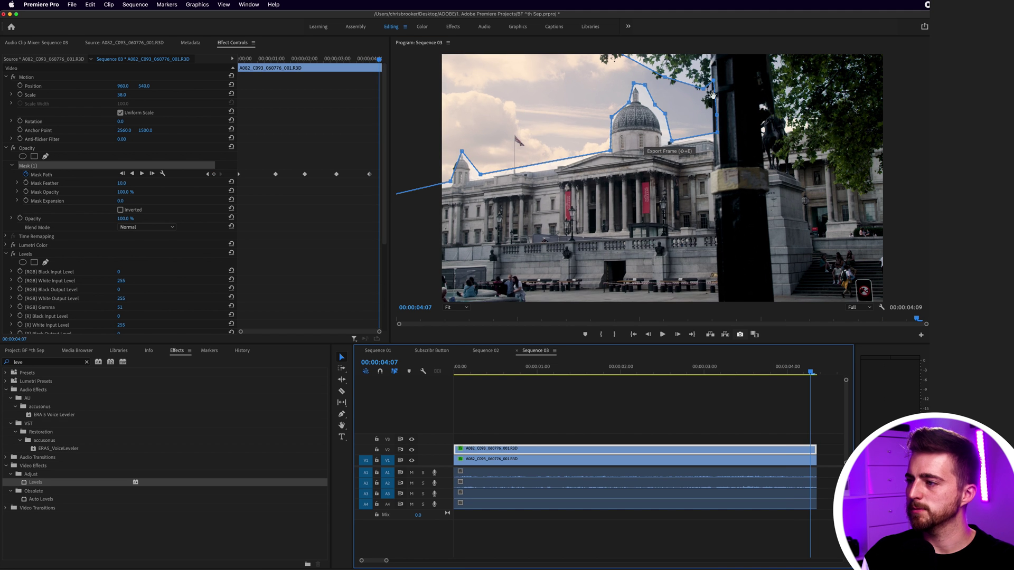
click(691, 104)
drag(692, 104, 709, 118)
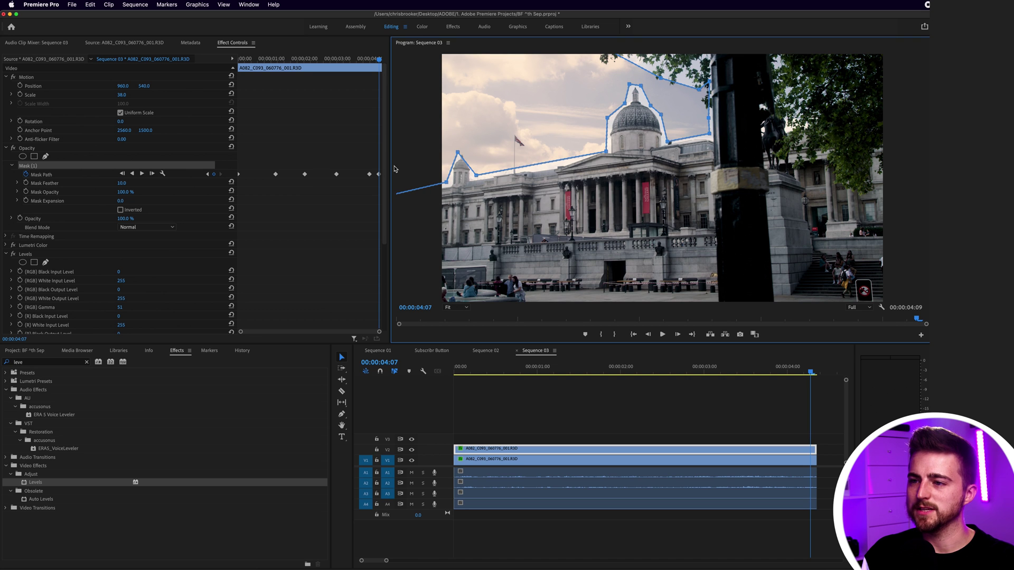
Correct the mask position between keyframes at 00:00:01:00 and 00:00:00:09 so it follows the roofline
click(268, 59)
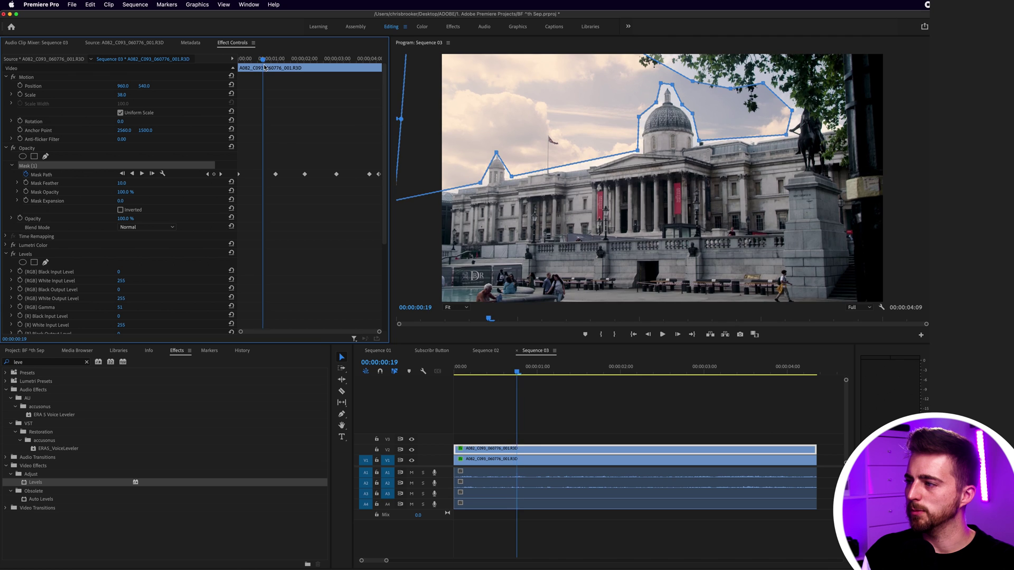
mouse_move(269, 67)
mouse_down()
mouse_move(320, 68)
mouse_move(262, 71)
mouse_move(270, 75)
mouse_up()
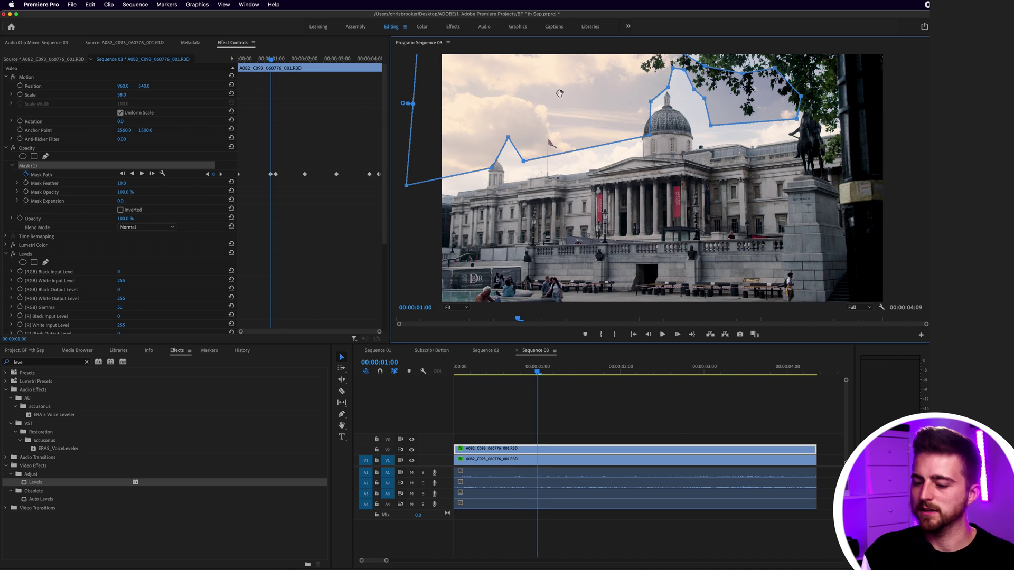
drag(560, 115, 550, 135)
mouse_move(253, 62)
mouse_down()
mouse_move(242, 63)
mouse_move(251, 67)
mouse_up()
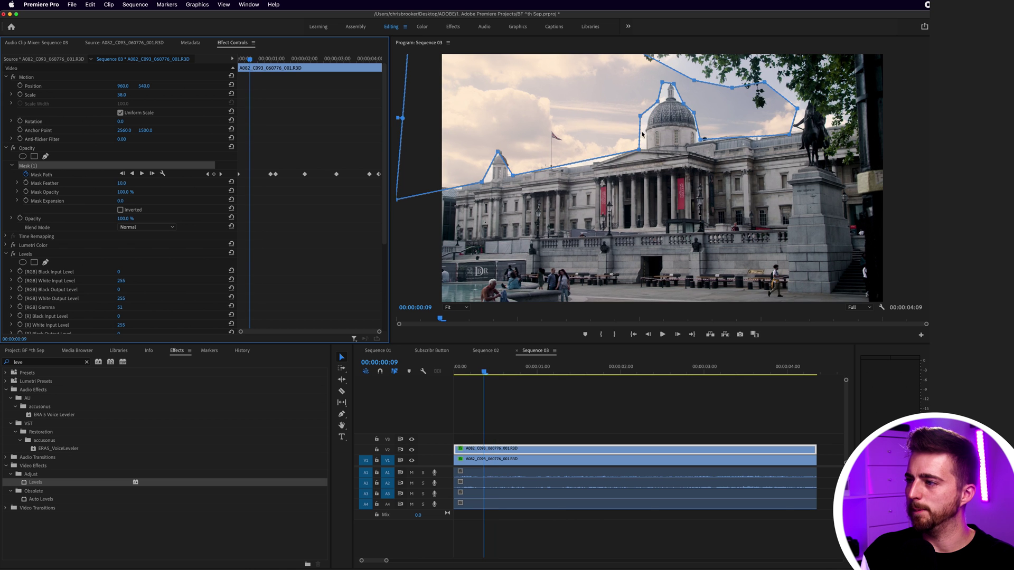
drag(713, 117, 718, 116)
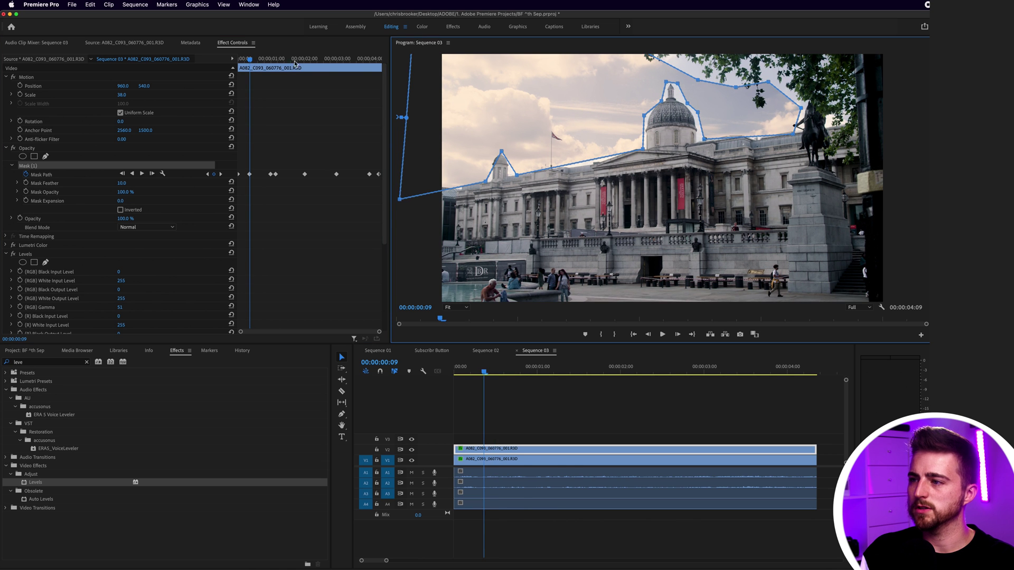
Set the sky mask's feather to 459 and play the sequence from the start to check the blend
drag(270, 61, 302, 68)
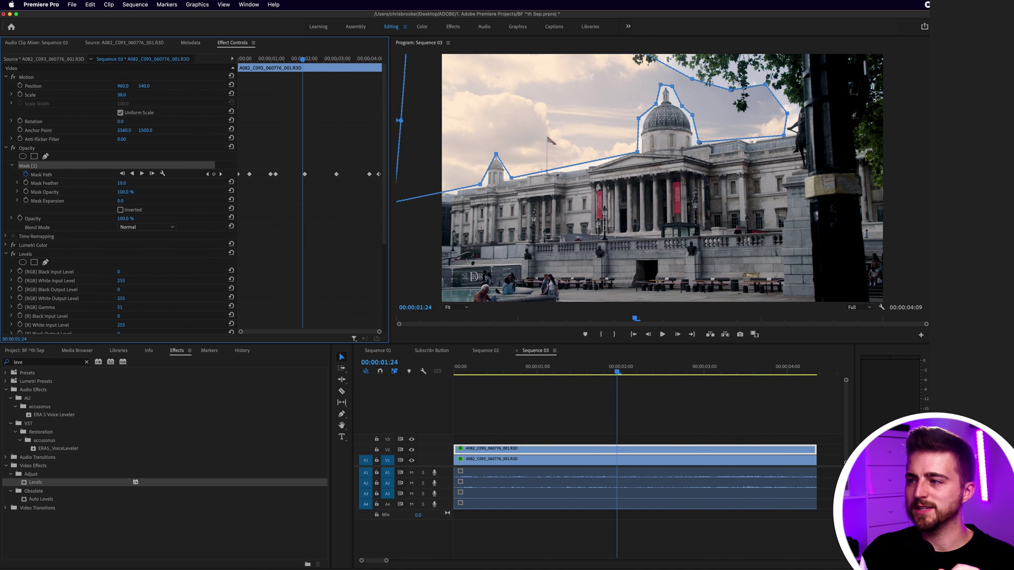
drag(122, 183, 236, 183)
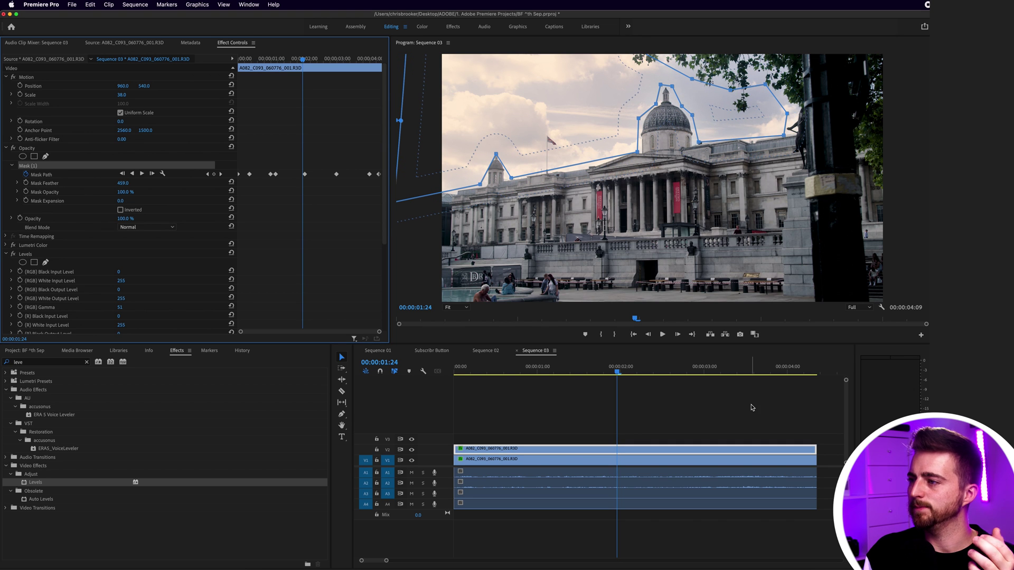
click(752, 407)
key(Home)
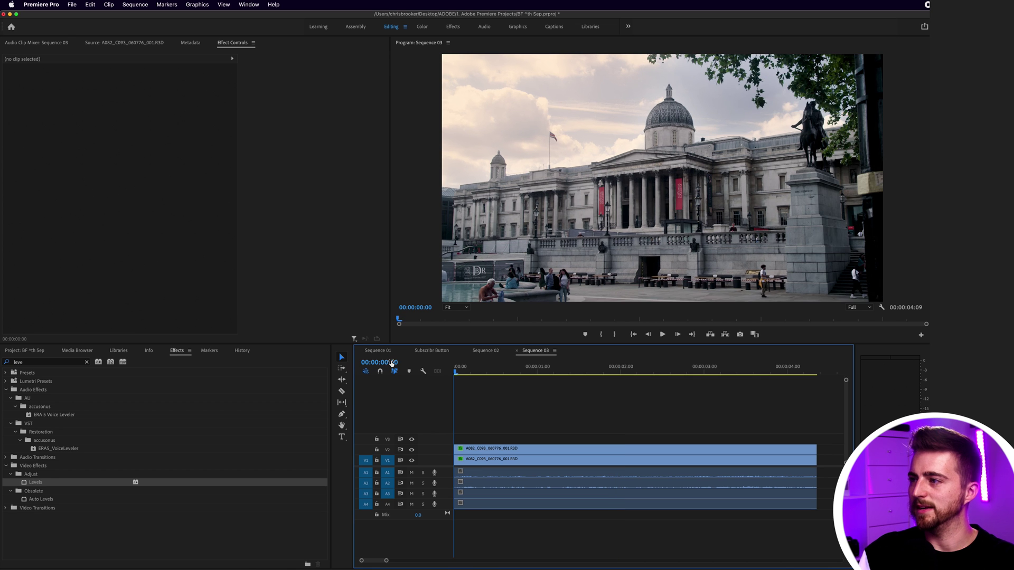
key(space)
key(space)
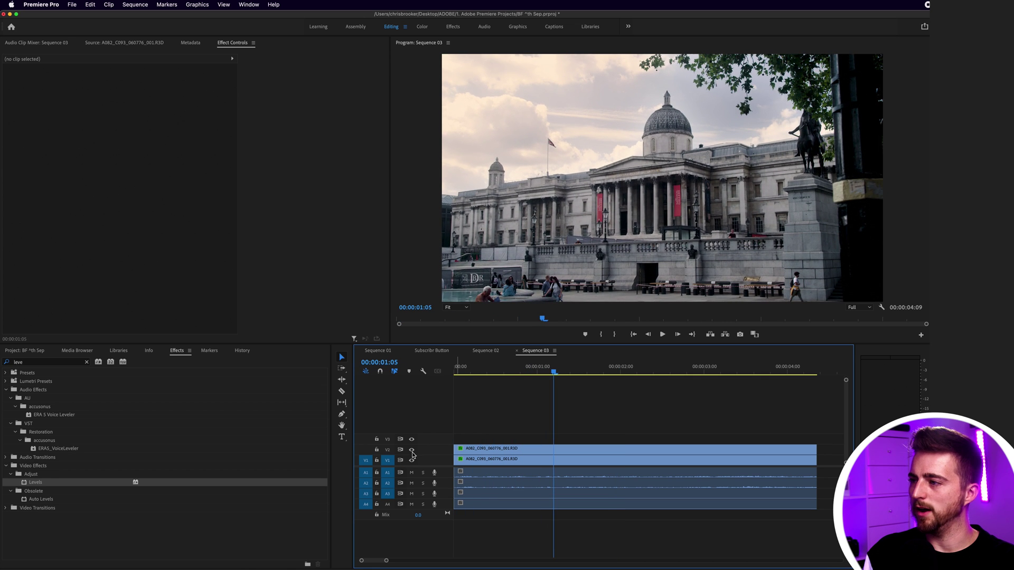
key(space)
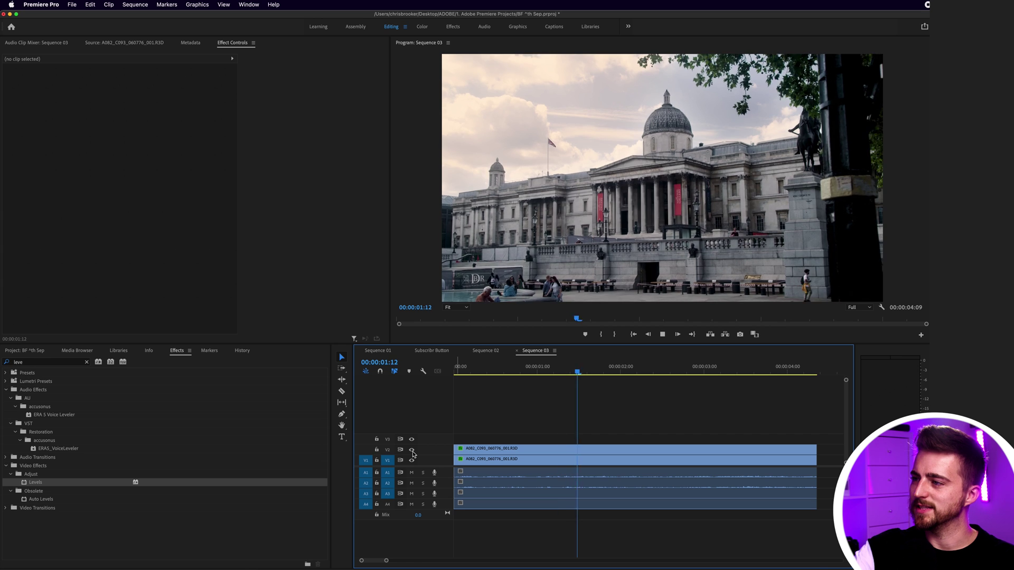
Try a much lower RGB Gamma in the V2 clip's Levels effect, then set it to 43
click(542, 451)
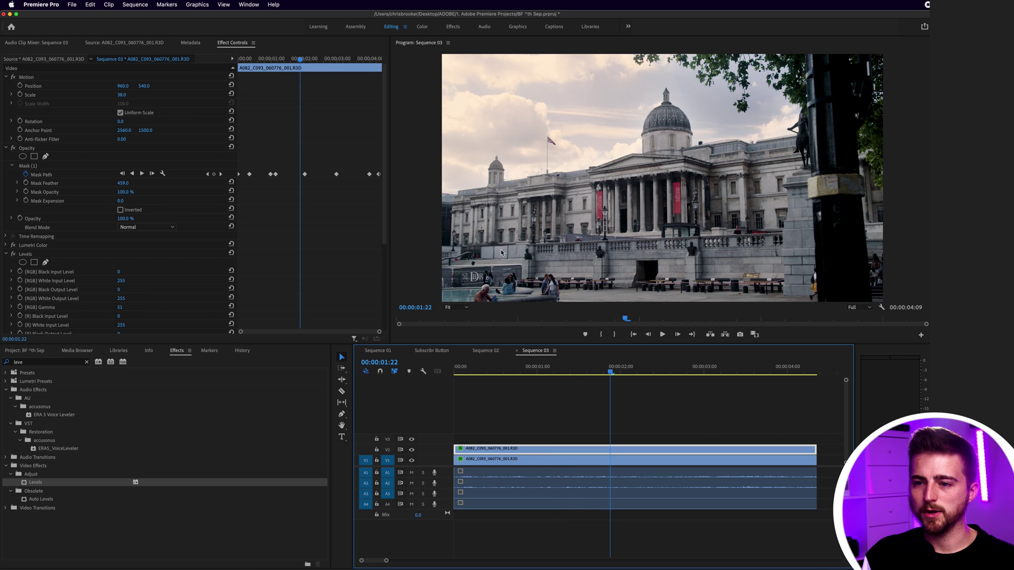
drag(120, 306, 152, 307)
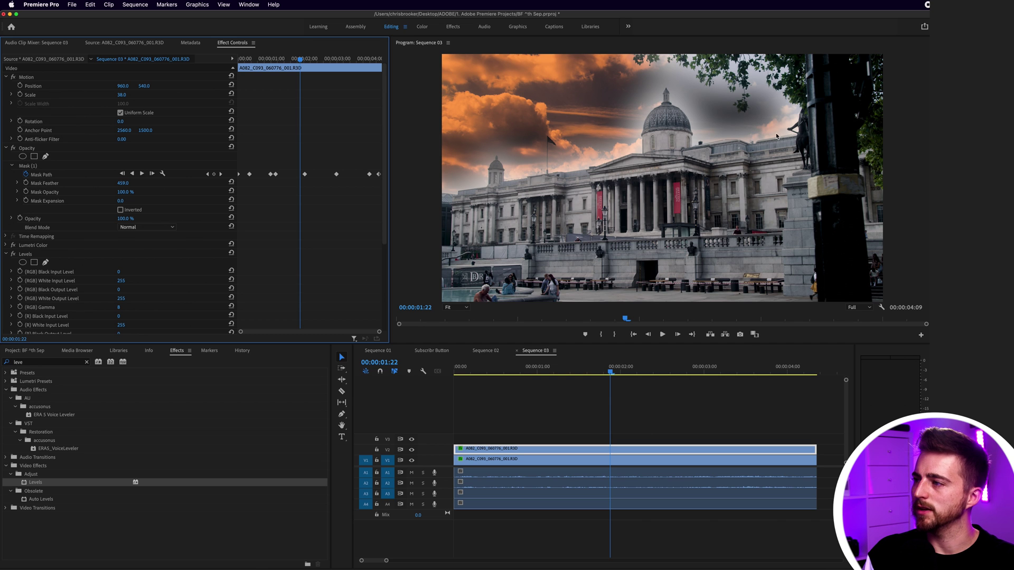
mouse_move(119, 307)
mouse_down()
mouse_move(162, 307)
mouse_move(117, 307)
mouse_up()
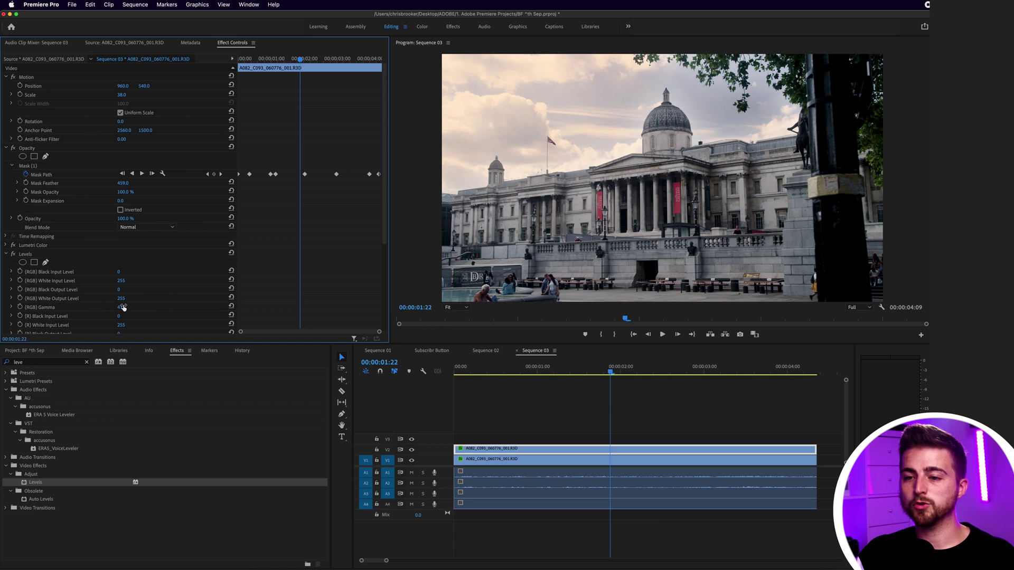
Collapse the Levels effect, find Lumetri Color in the effects library, and add a second instance to the V2 clip with Basic Correction expanded
click(64, 363)
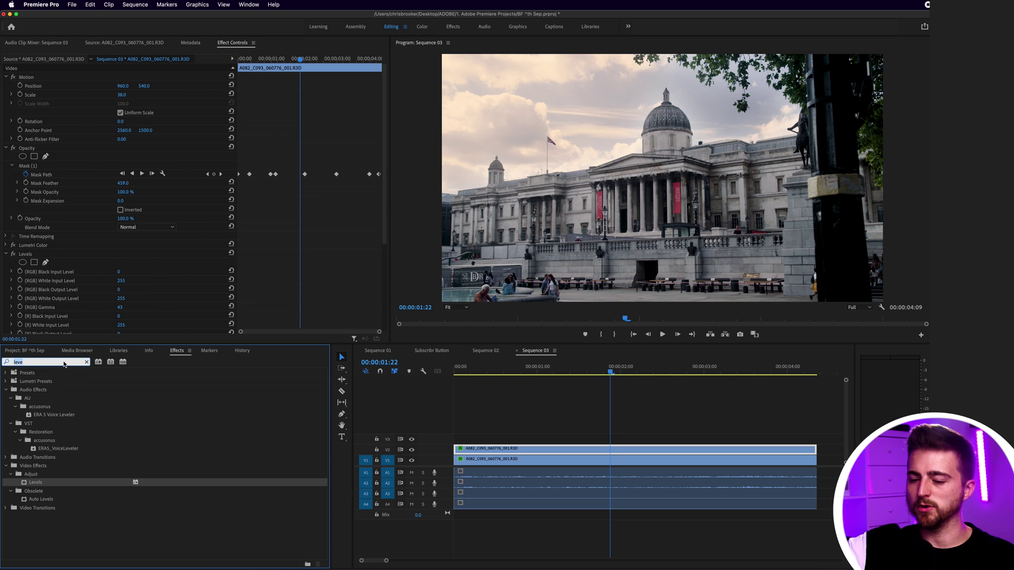
click(7, 255)
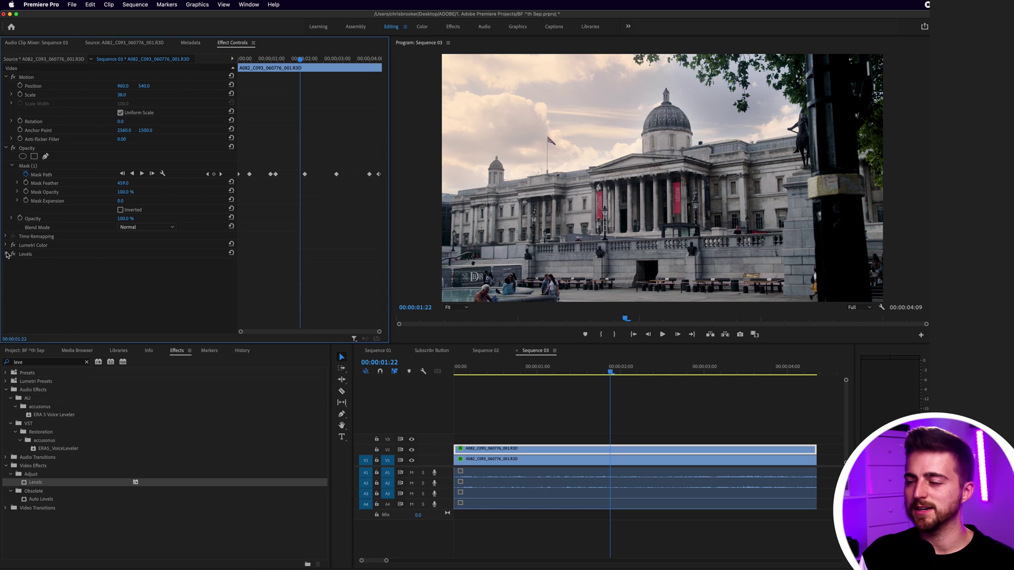
click(51, 364)
text(lumetr)
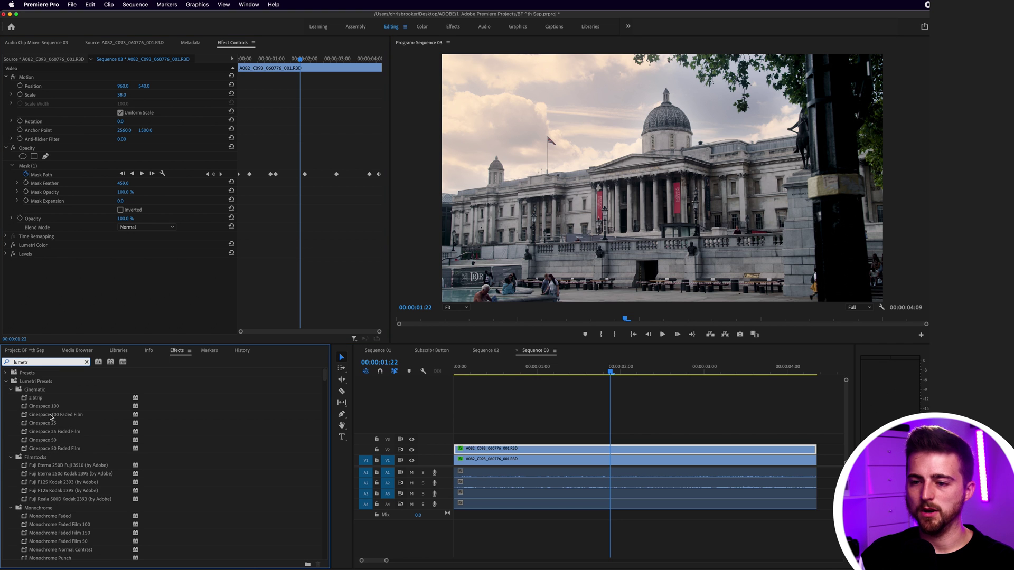
scroll(52, 417, down, 15)
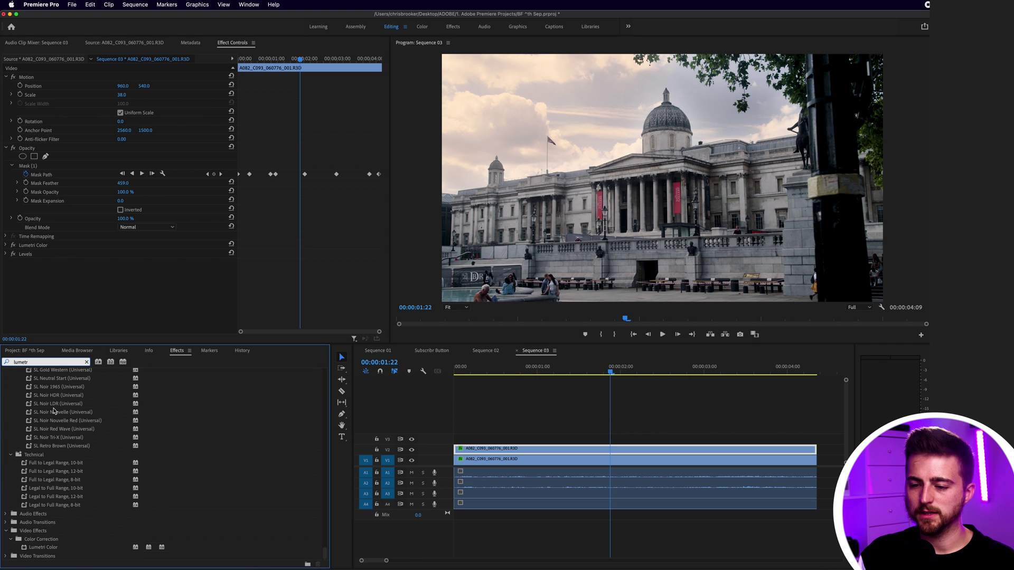
click(42, 547)
drag(42, 548, 50, 301)
scroll(49, 301, down, 1)
click(11, 267)
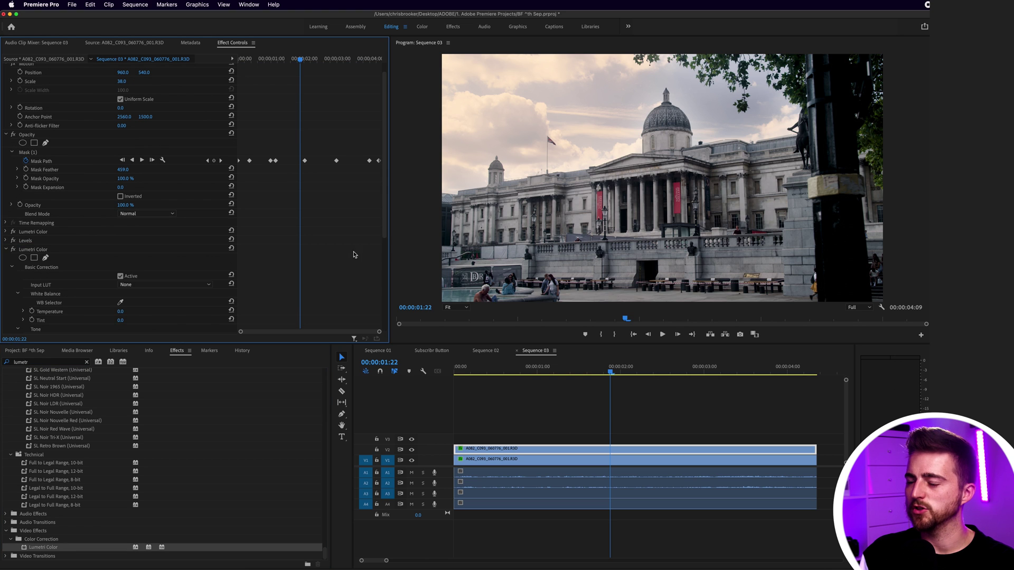
Lower the new Lumetri Color's Temperature to -4 and switch the effect off and on to compare the sky
scroll(355, 255, down, 3)
click(52, 237)
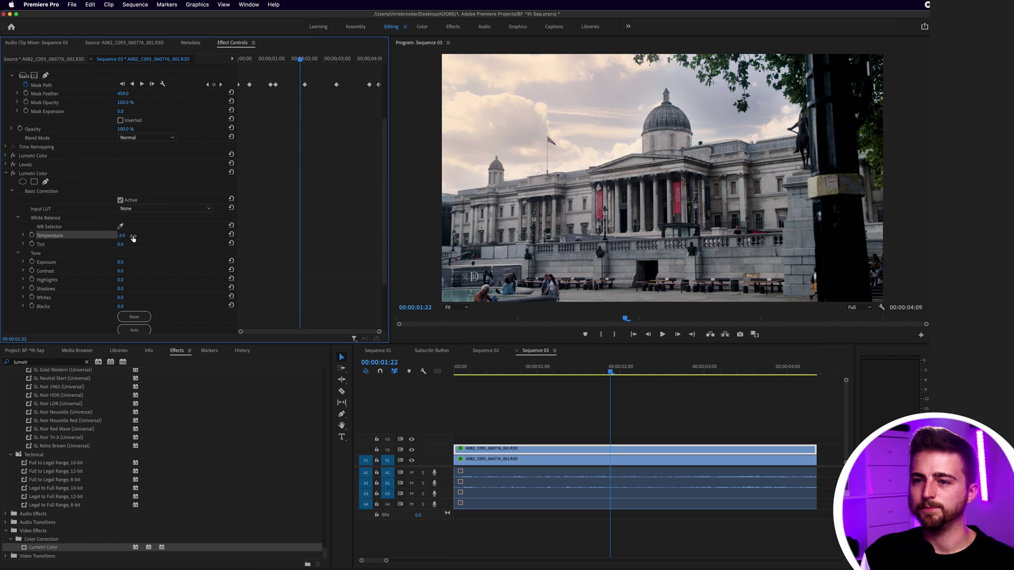
click(13, 175)
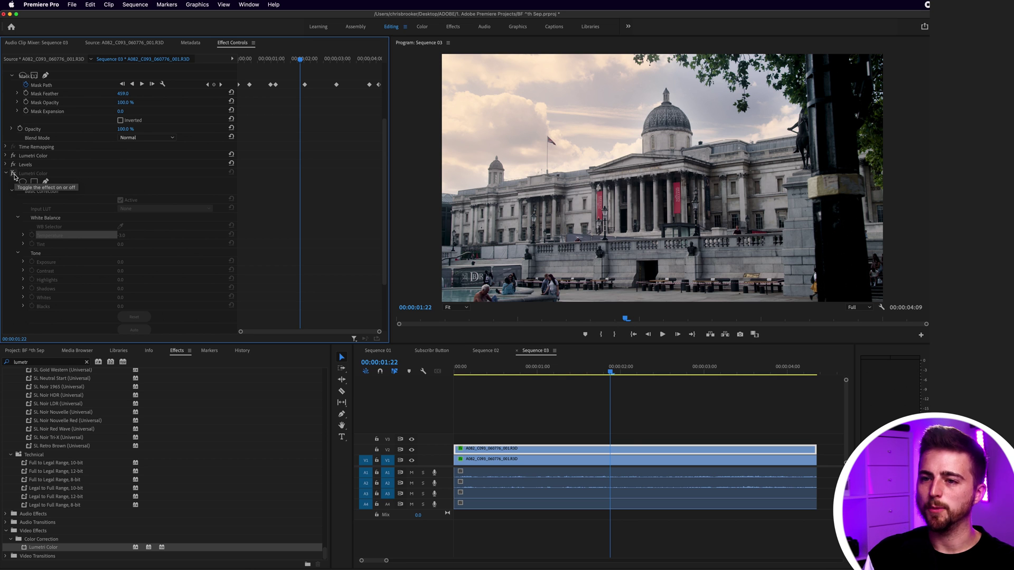
click(14, 174)
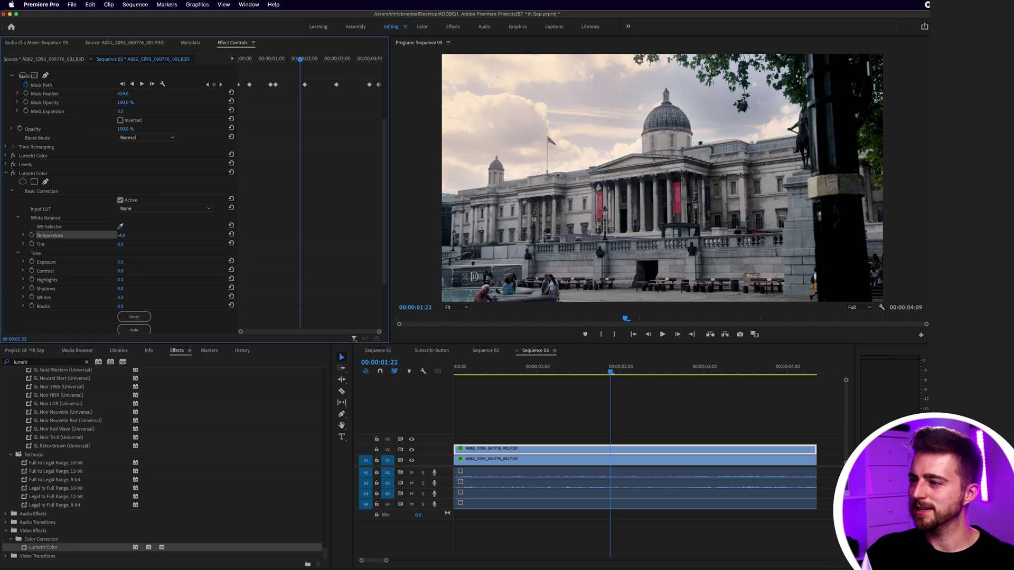
Compare the sky with the new Lumetri Color toggled off and on, set its Temperature to -13, and collapse the effect
click(14, 175)
click(14, 175)
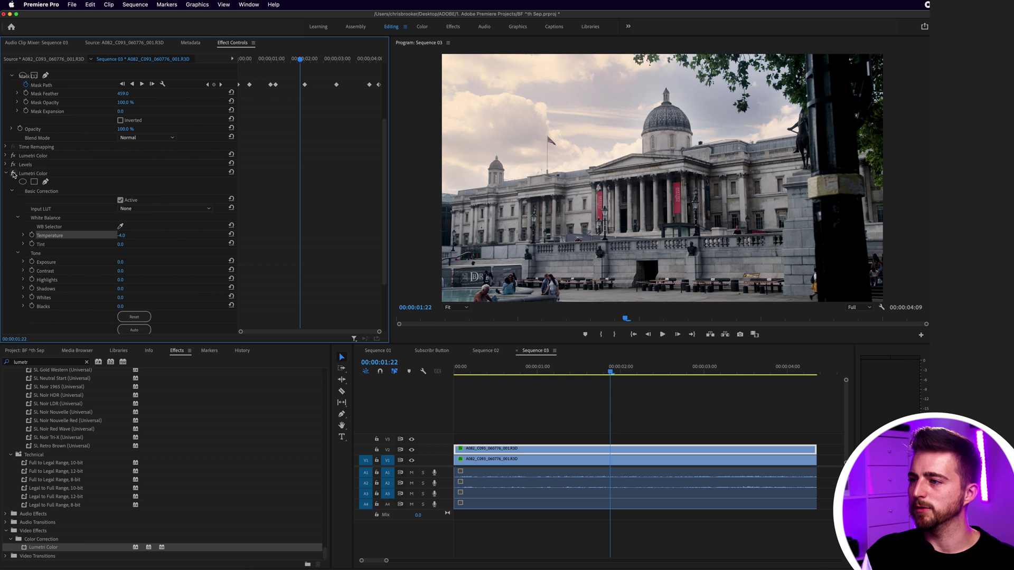
click(14, 175)
click(14, 175)
click(13, 175)
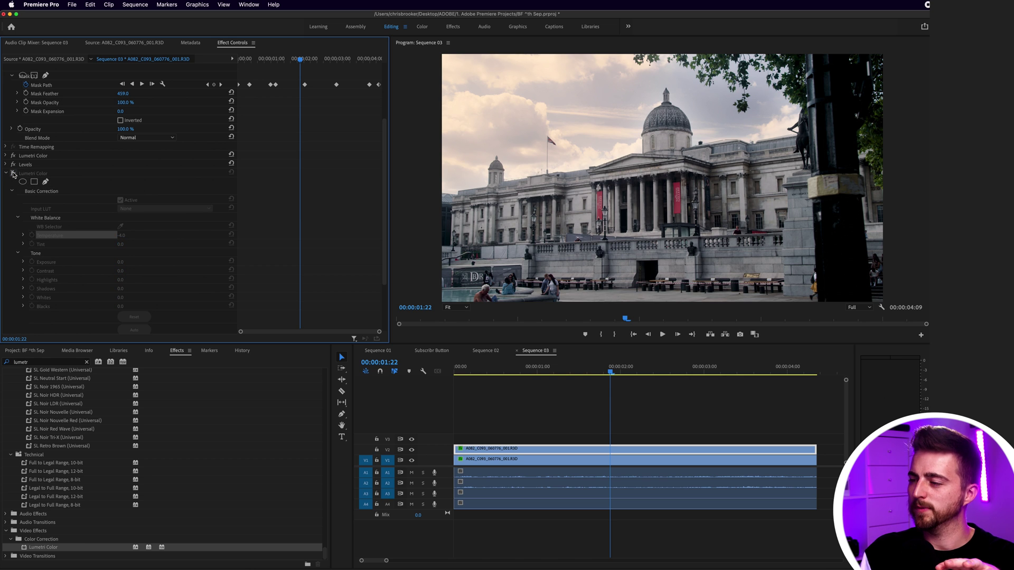
click(14, 175)
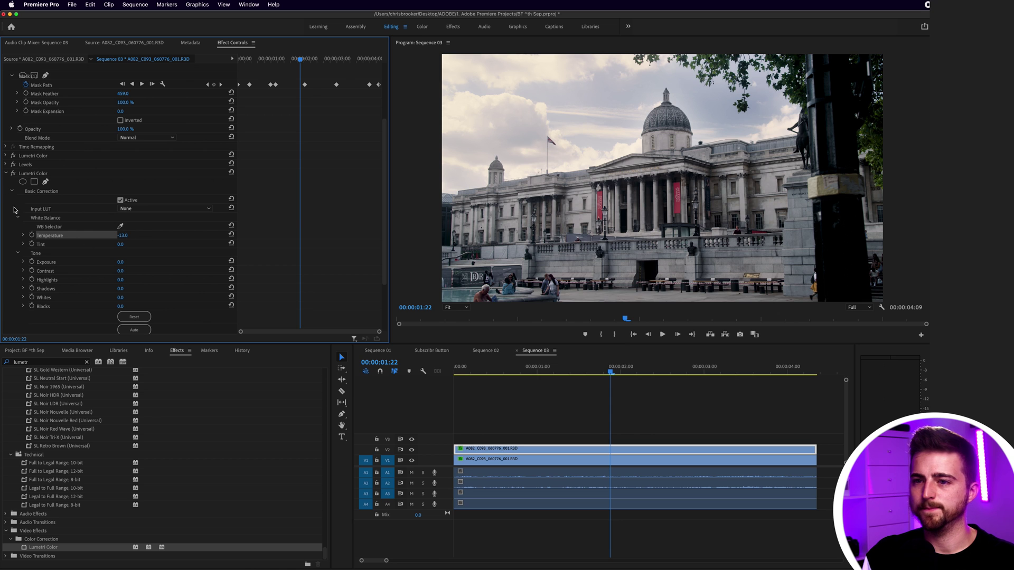
click(5, 173)
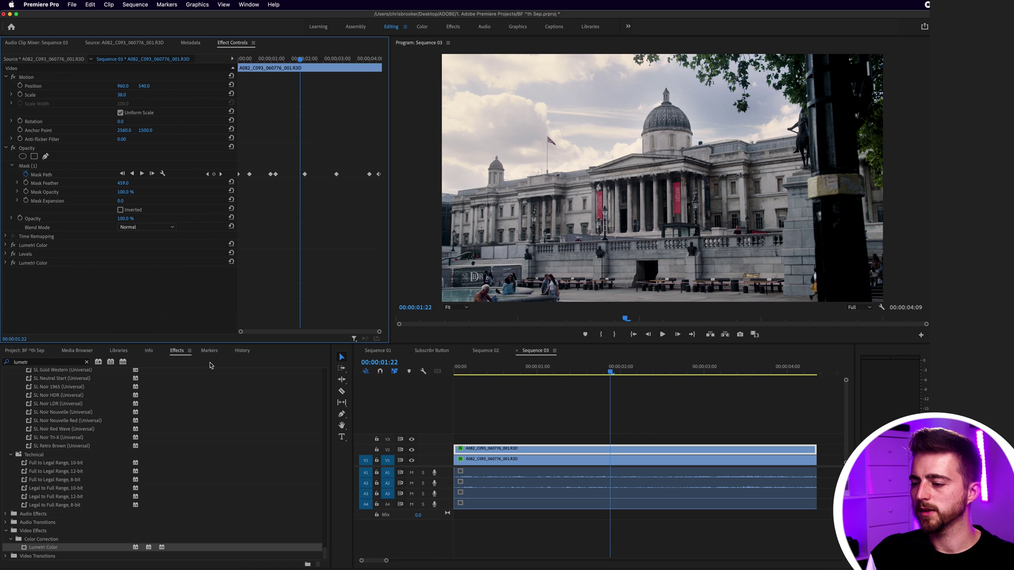
Toggle the V2 track's visibility to compare the footage with and without the sky correction
click(412, 450)
click(412, 451)
click(412, 451)
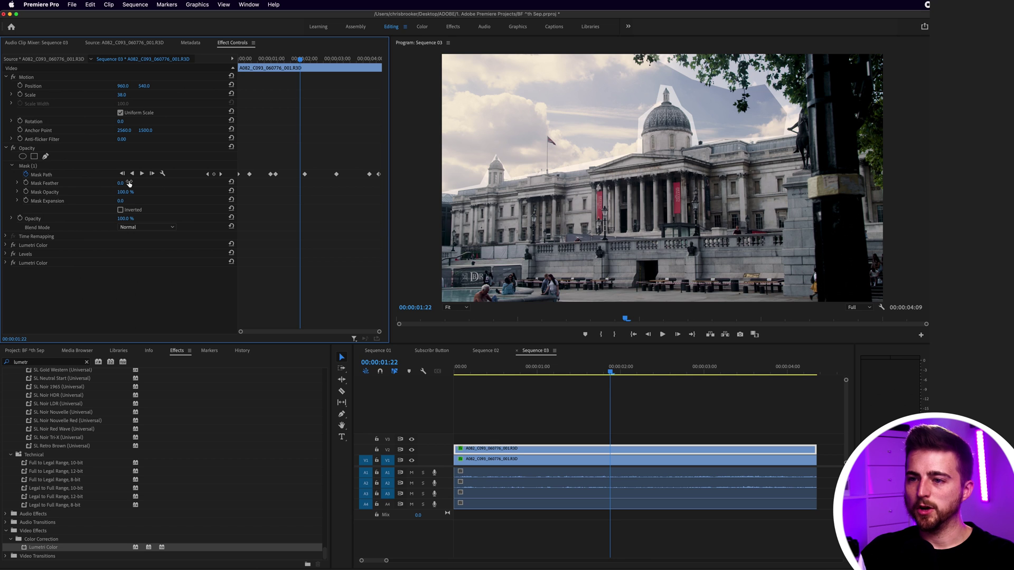
key(super+shift+z)
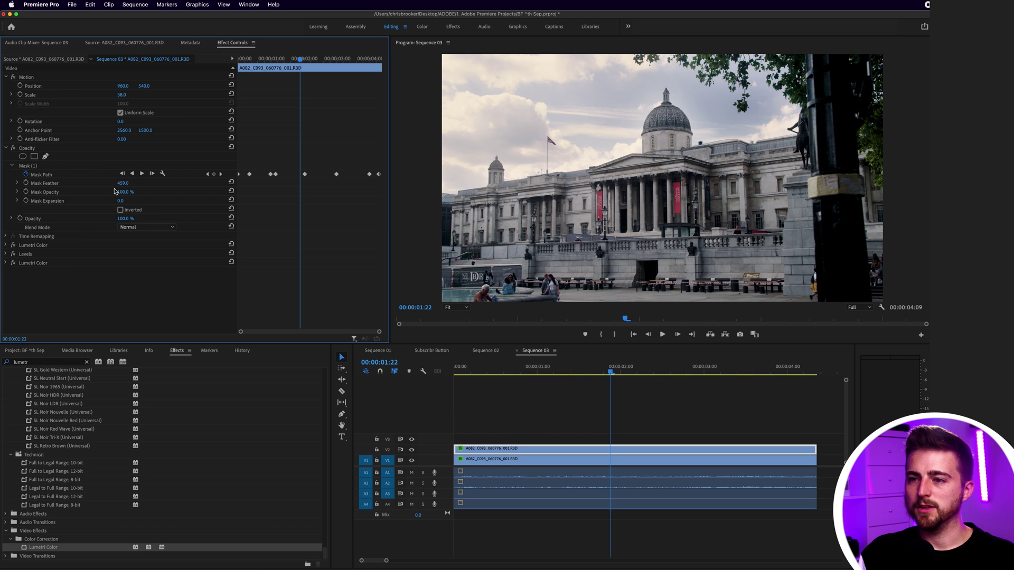
Set the sky mask's feather to 991, try Mask Expansion at a negative value, 408 and 574, and undo the last change
drag(123, 183, 246, 183)
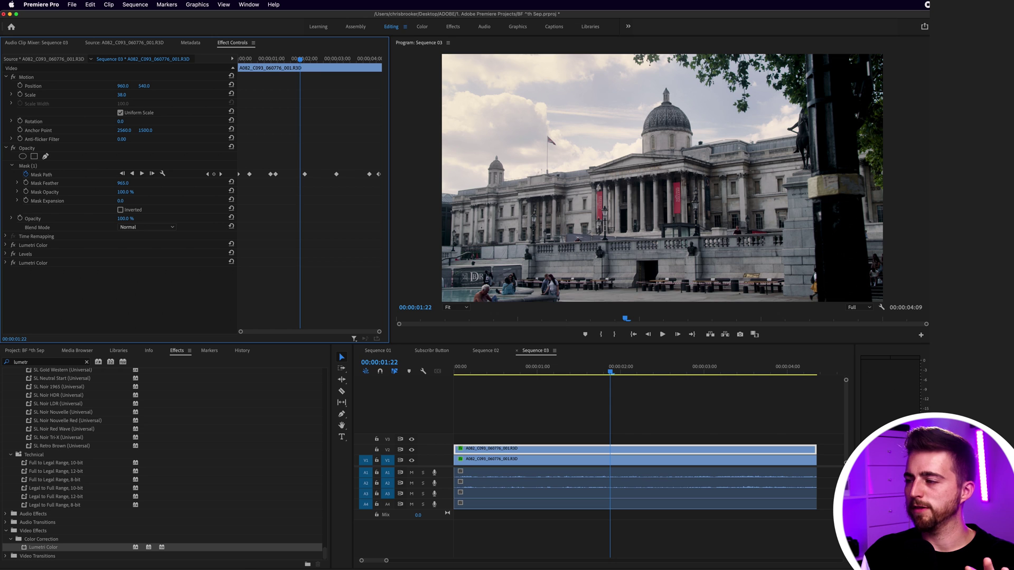
click(34, 167)
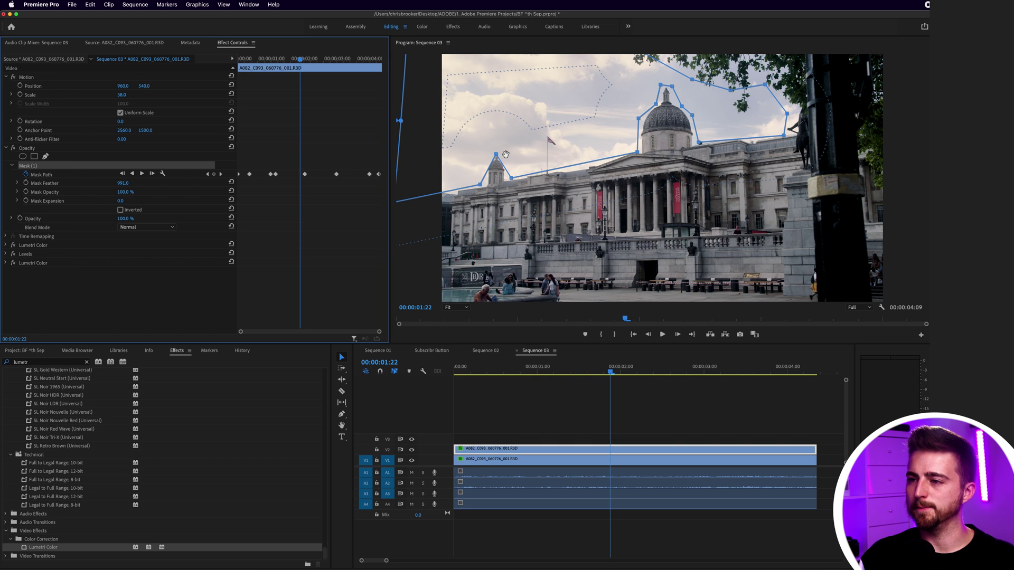
drag(122, 200, 158, 200)
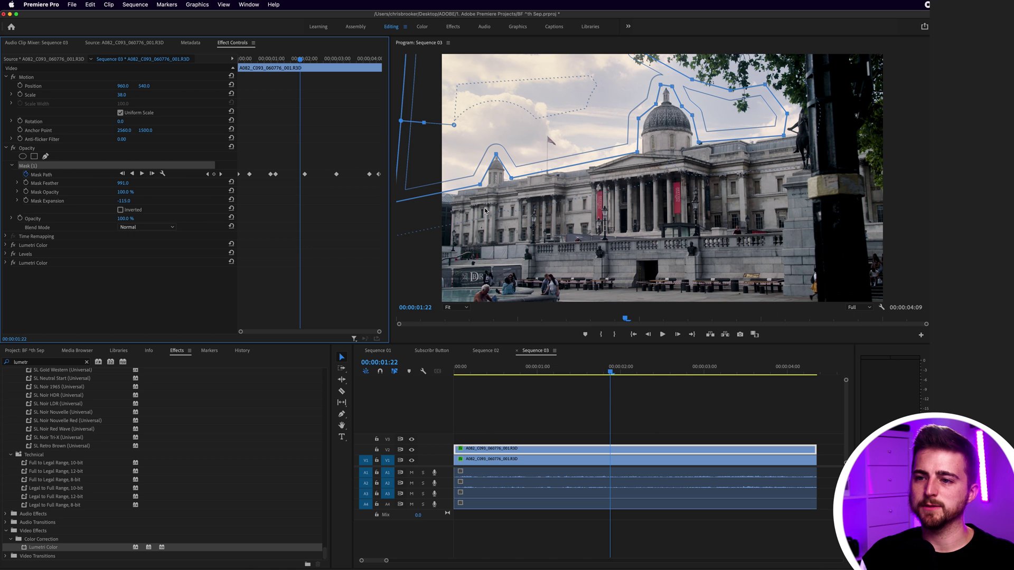
drag(123, 200, 190, 201)
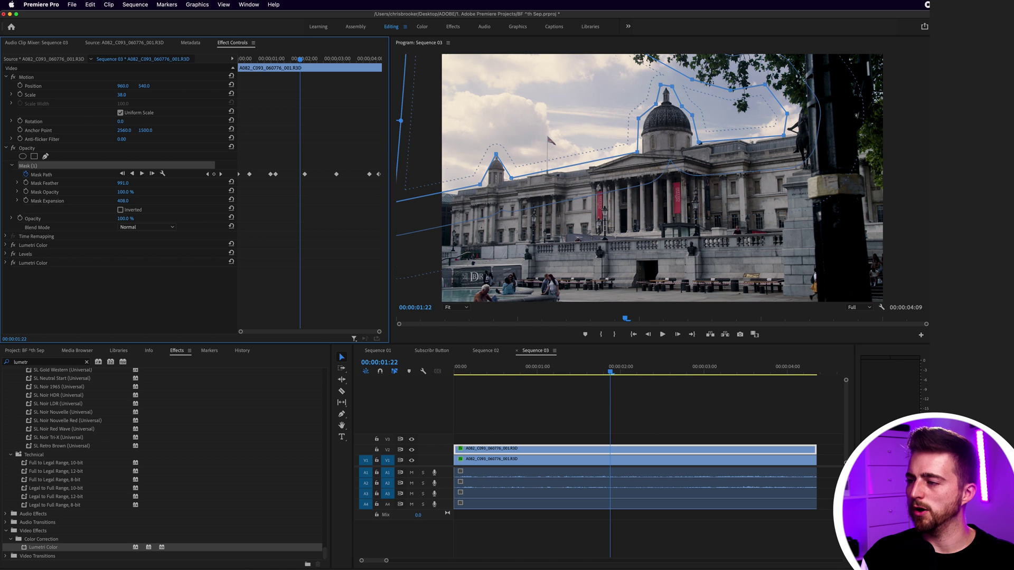
drag(123, 201, 129, 201)
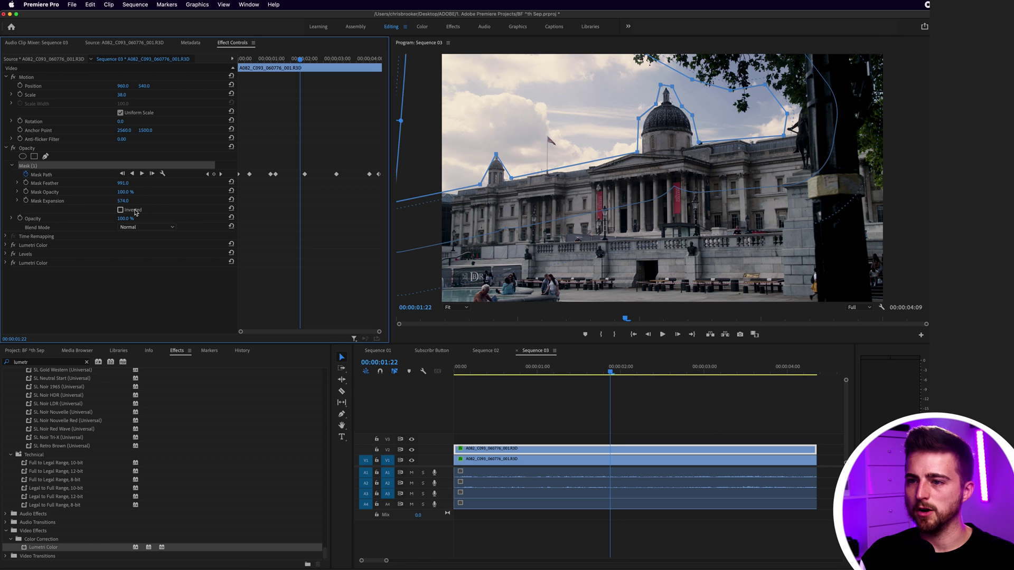
key(super+z)
Play the sequence and stop at 00:00:02:13, then hide the V2 track to compare against the uncorrected sky
key(space)
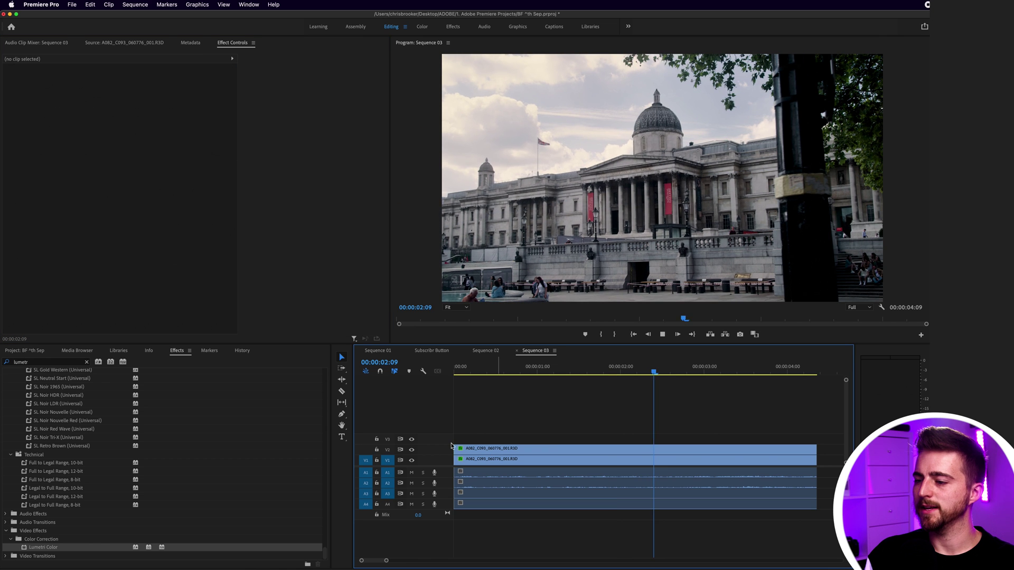
key(space)
click(411, 450)
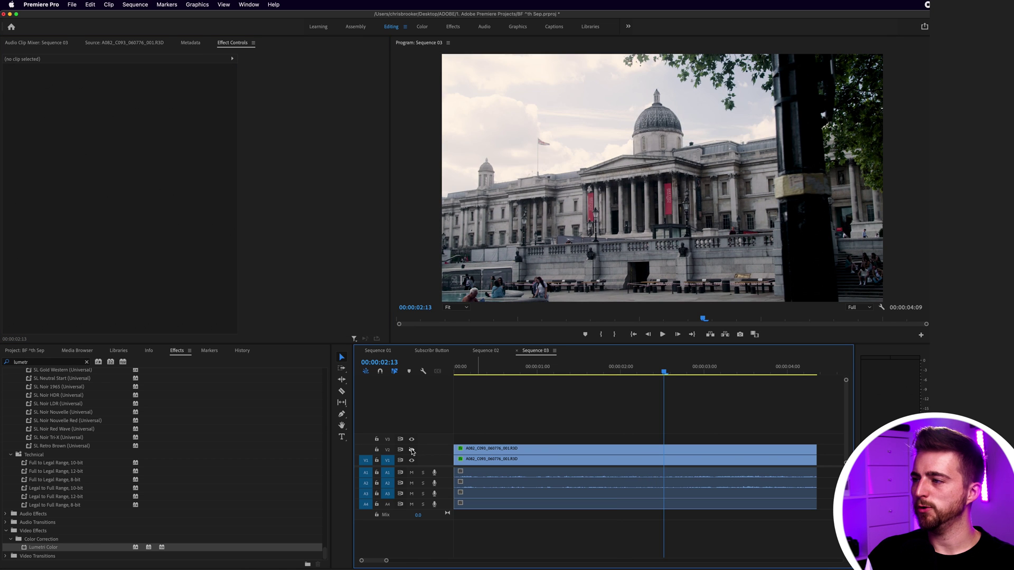